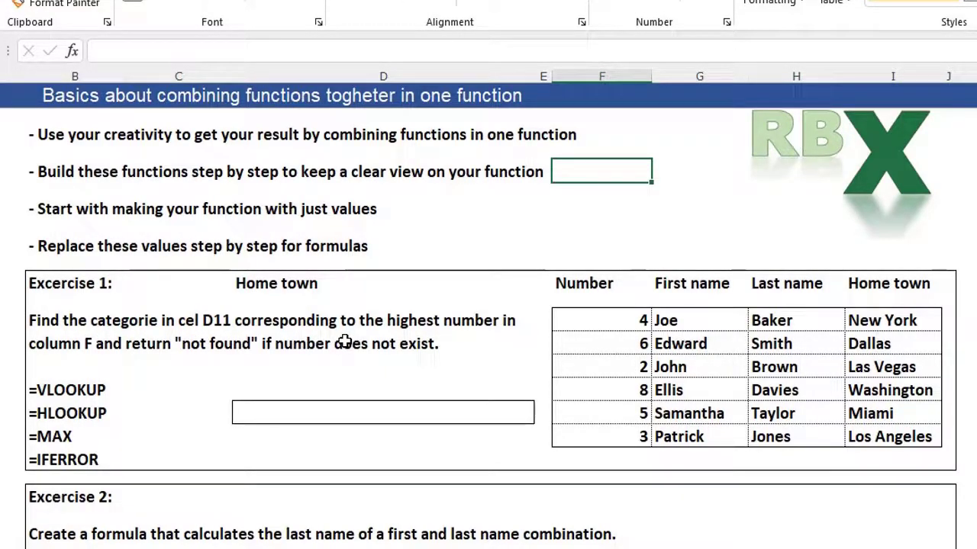
Step: Enter =VLOOKUP(8;F13:I18;4;FALSE) in the result cell so it returns Washington
left_click(594, 391)
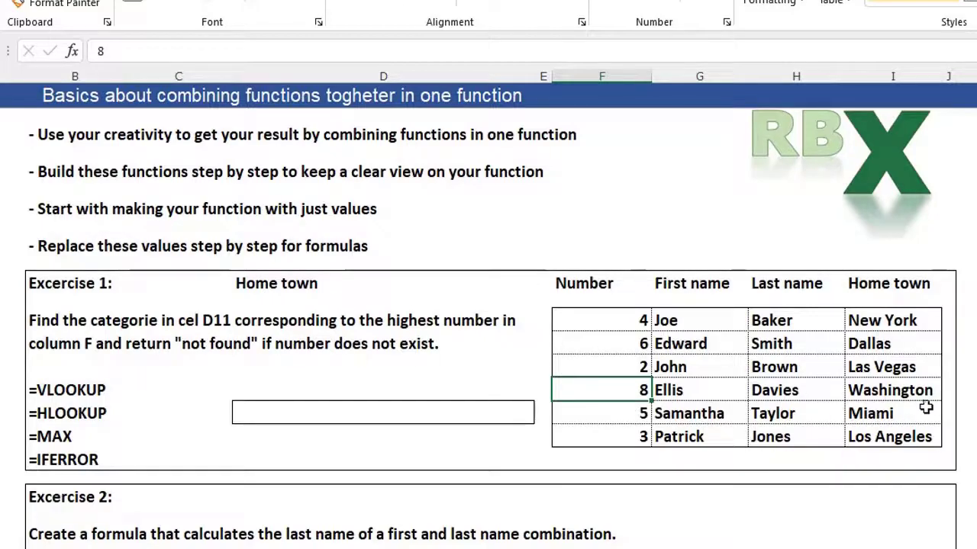
left_click(866, 388)
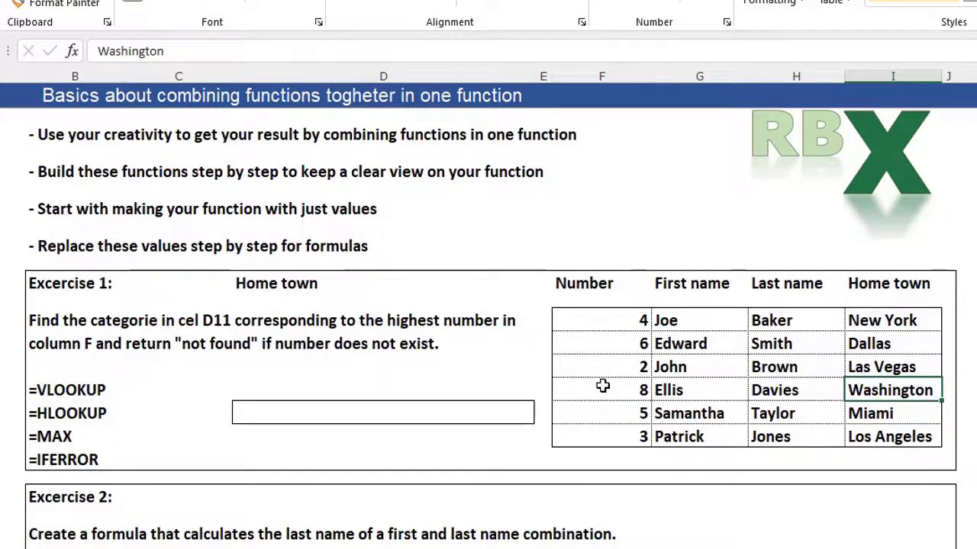
left_click(492, 412)
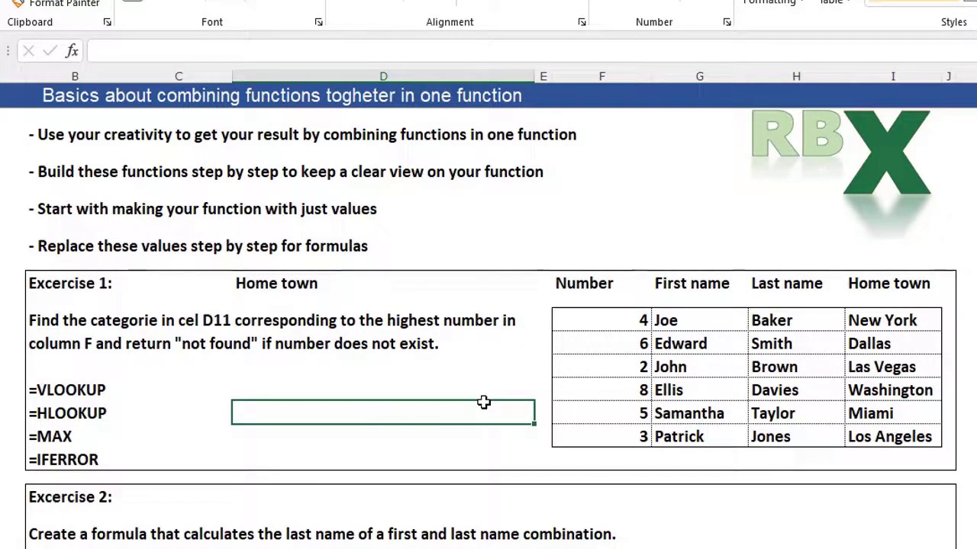
type("=V")
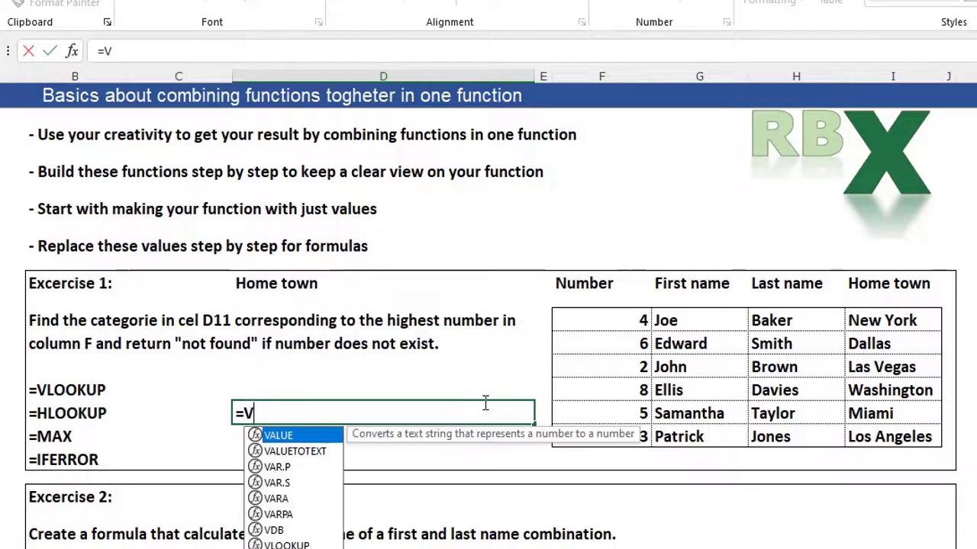
type("LOOKUP(")
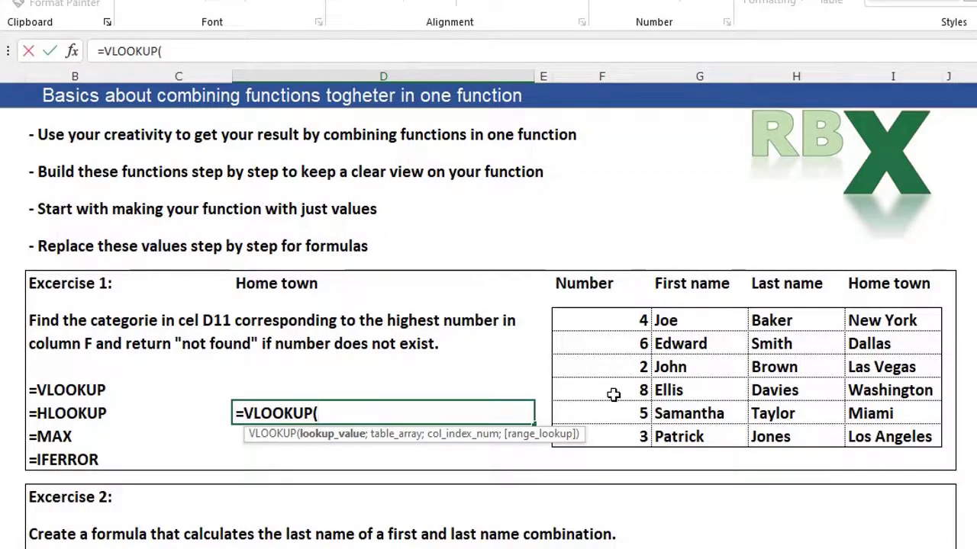
type("8;")
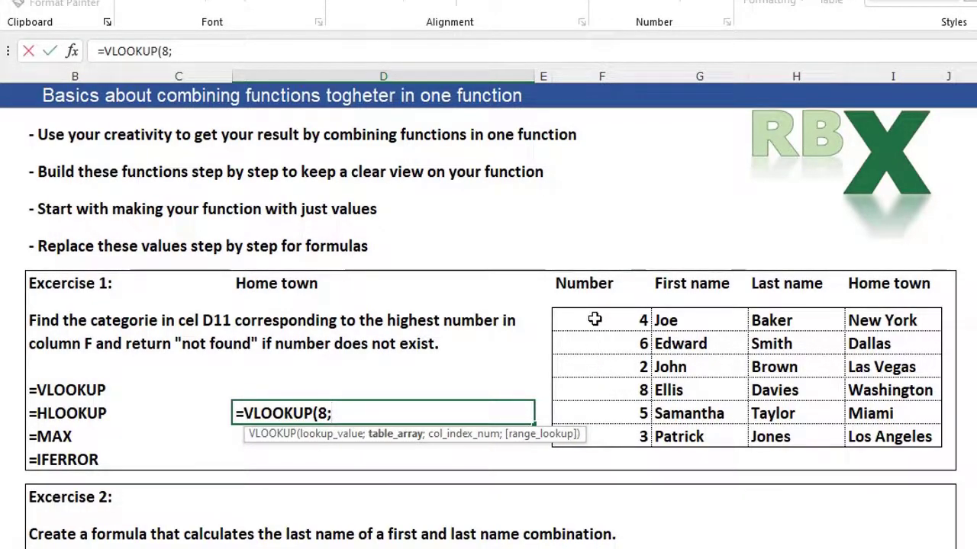
left_click_drag(593, 320, 904, 436)
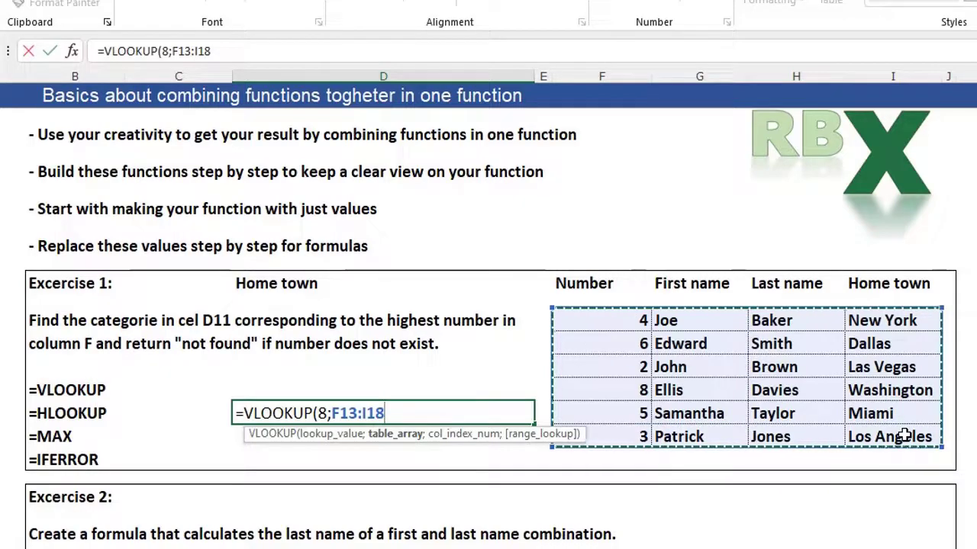
type(";")
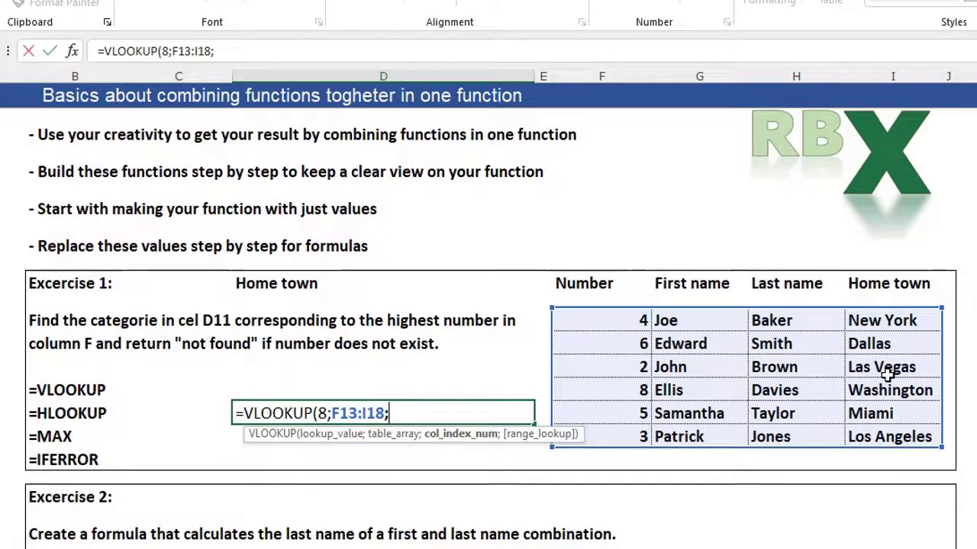
type("4")
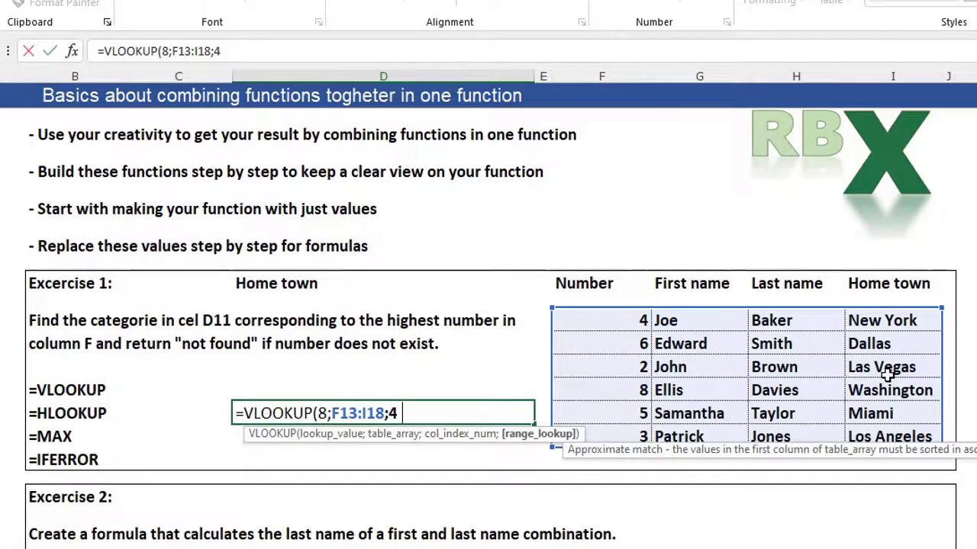
type(";FALSE)")
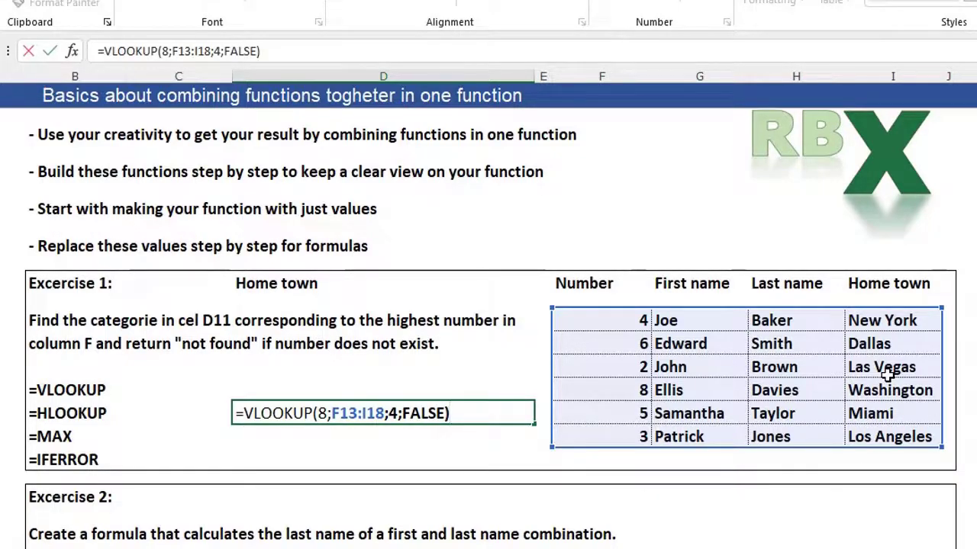
key("Return")
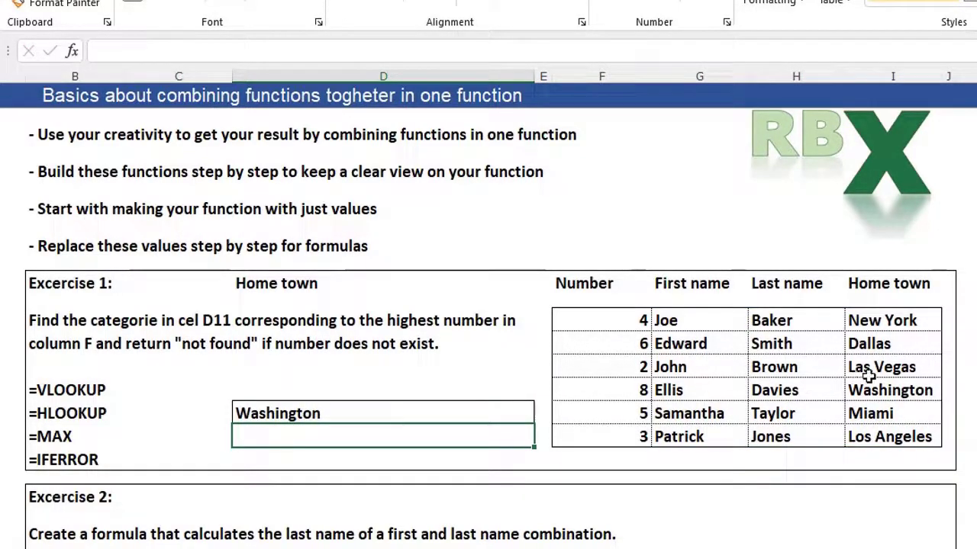
left_click(288, 411)
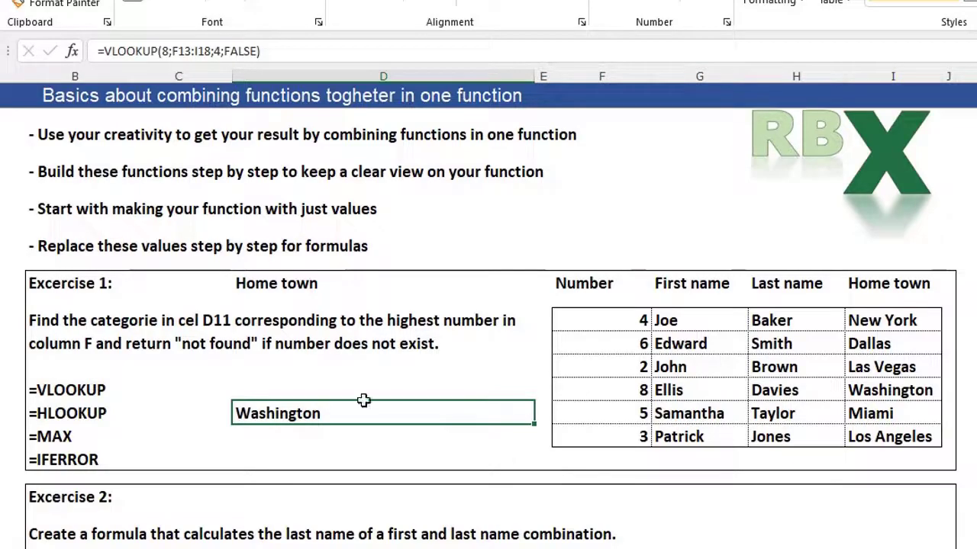
left_click(275, 387)
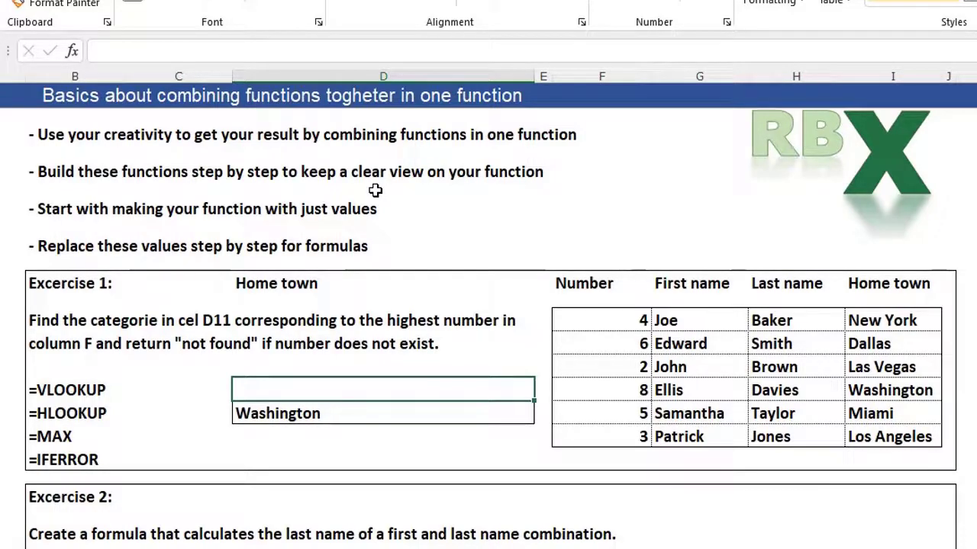
Step: Enter =MAX(F13:F18) in the cell above the result, returning 8
type("=MAX")
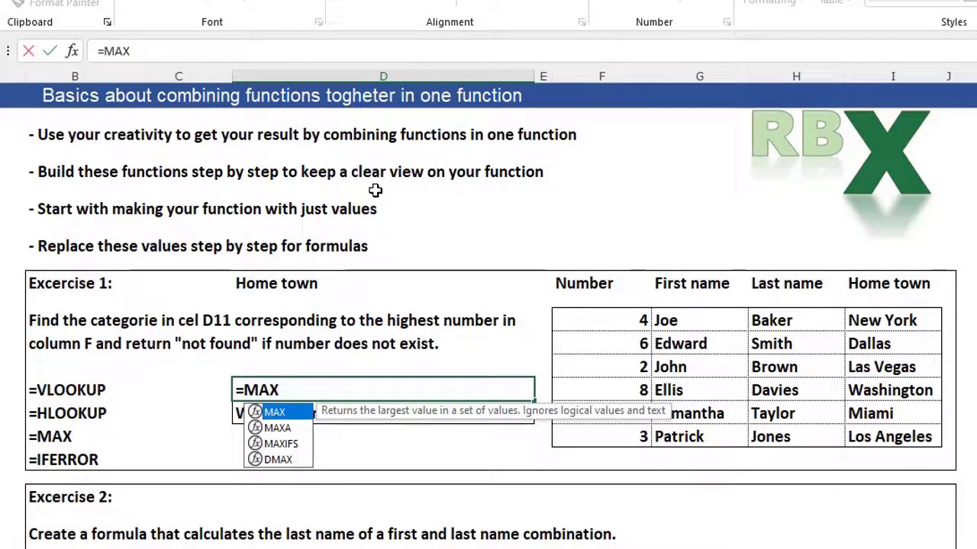
type("(")
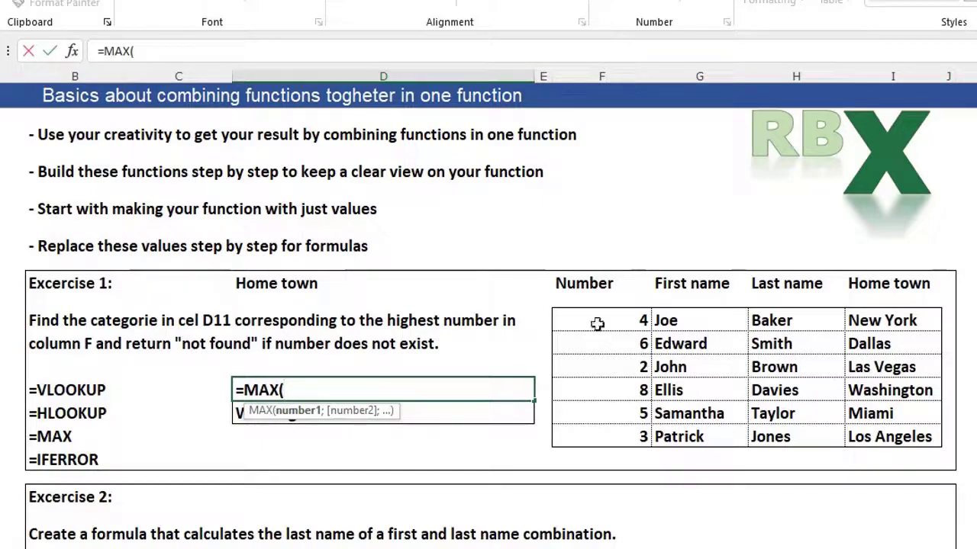
left_click_drag(594, 322, 615, 432)
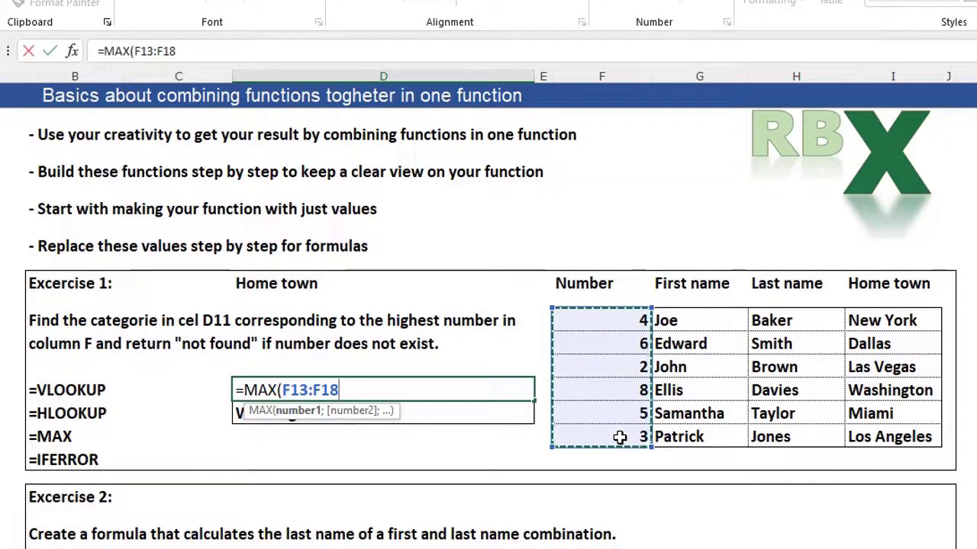
type(")")
key("Return")
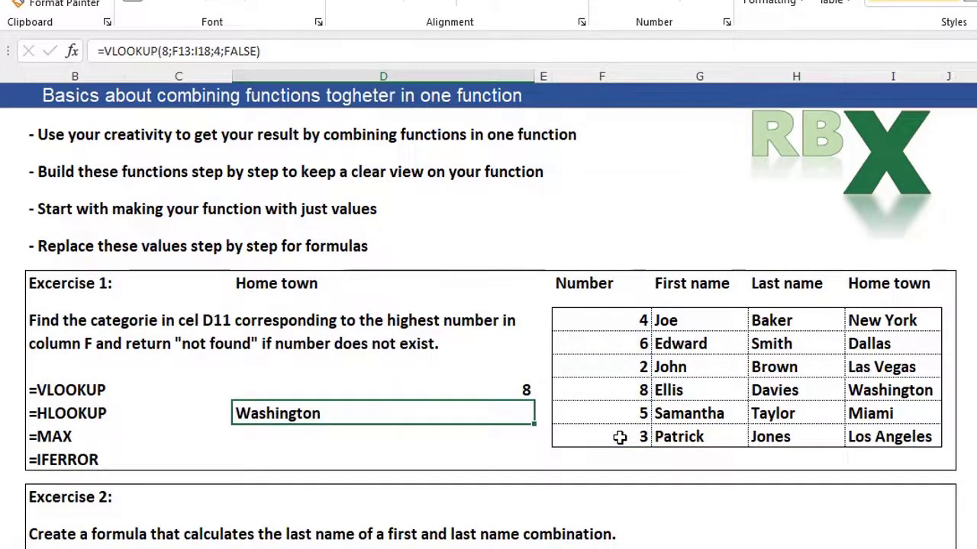
left_click(513, 389)
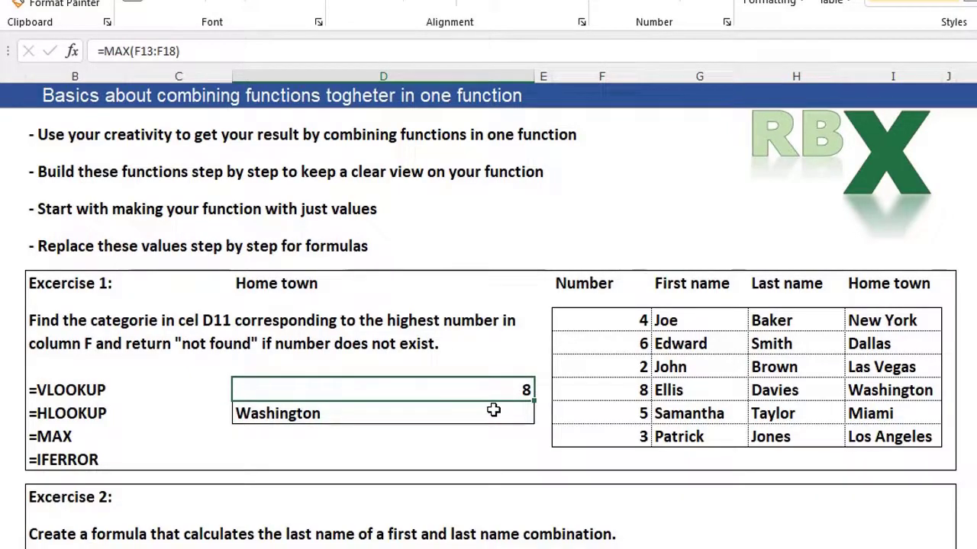
left_click(493, 411)
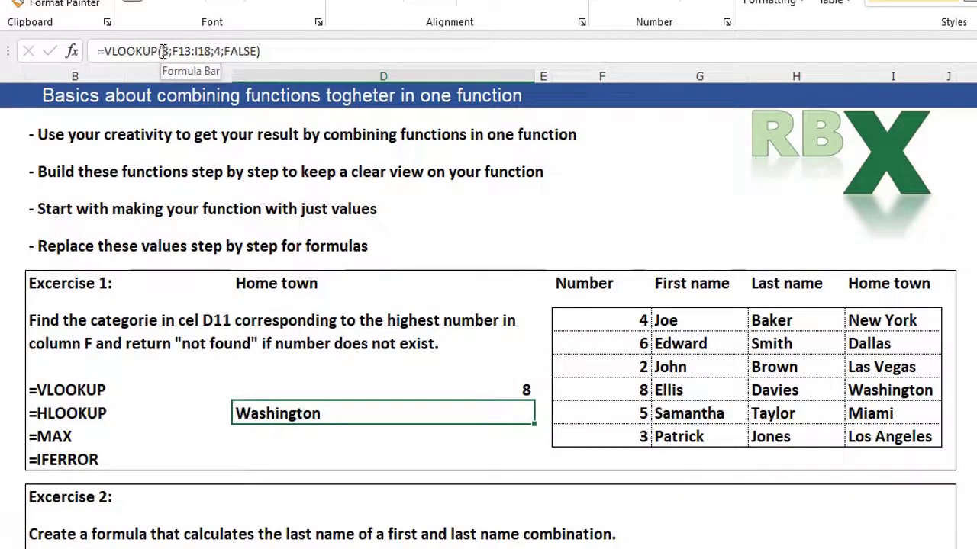
left_click(469, 391)
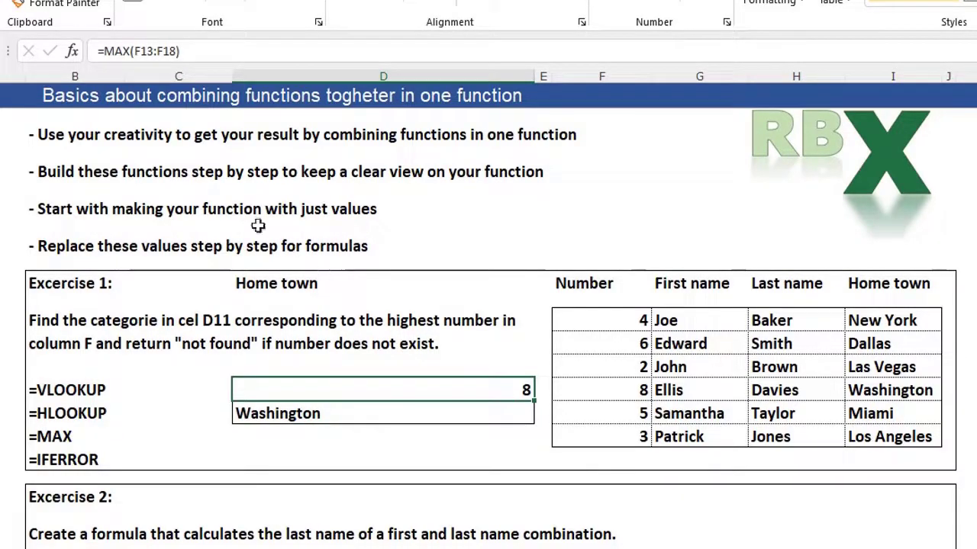
Step: Swap the fixed 8 in the VLOOKUP for MAX(F13:F18), keeping the Washington result
left_click_drag(103, 51, 192, 39)
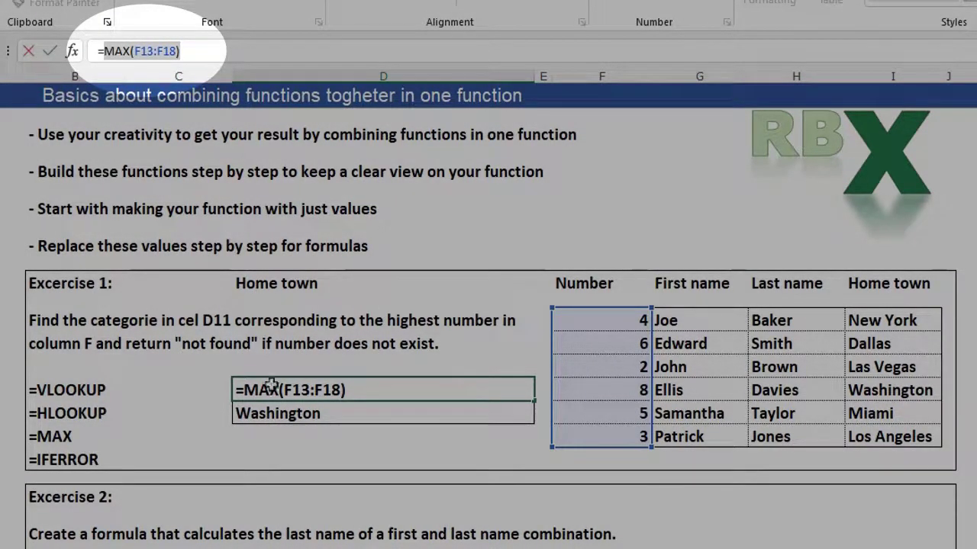
key("ctrl+Return")
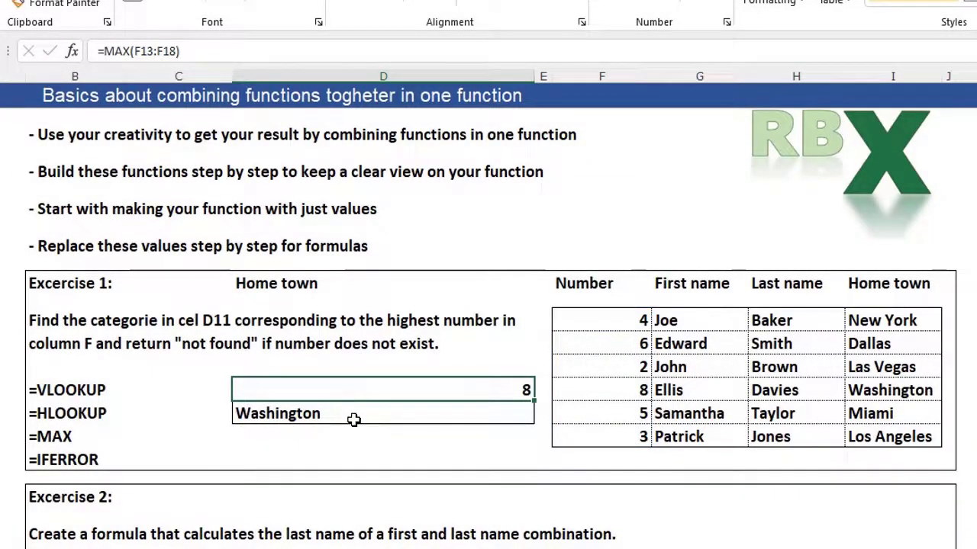
left_click(353, 414)
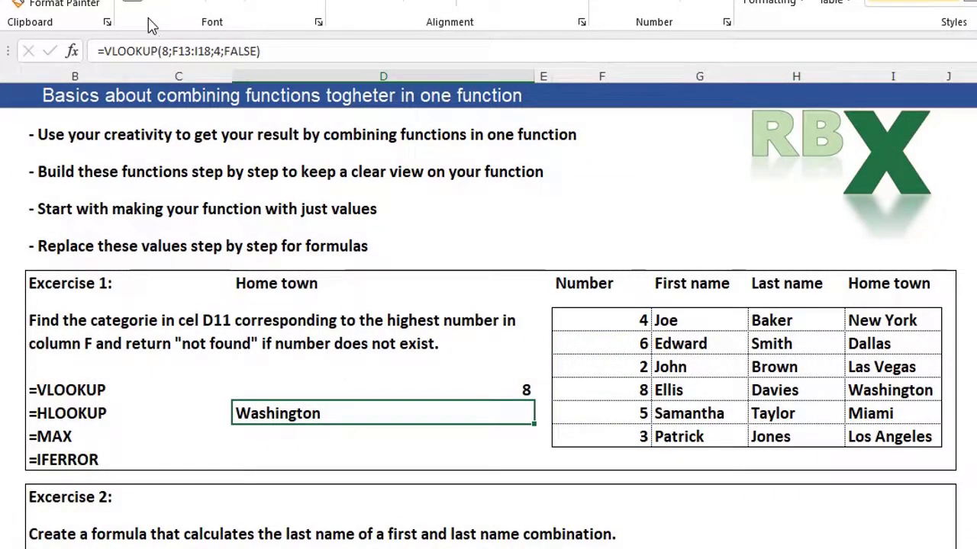
left_click(163, 51)
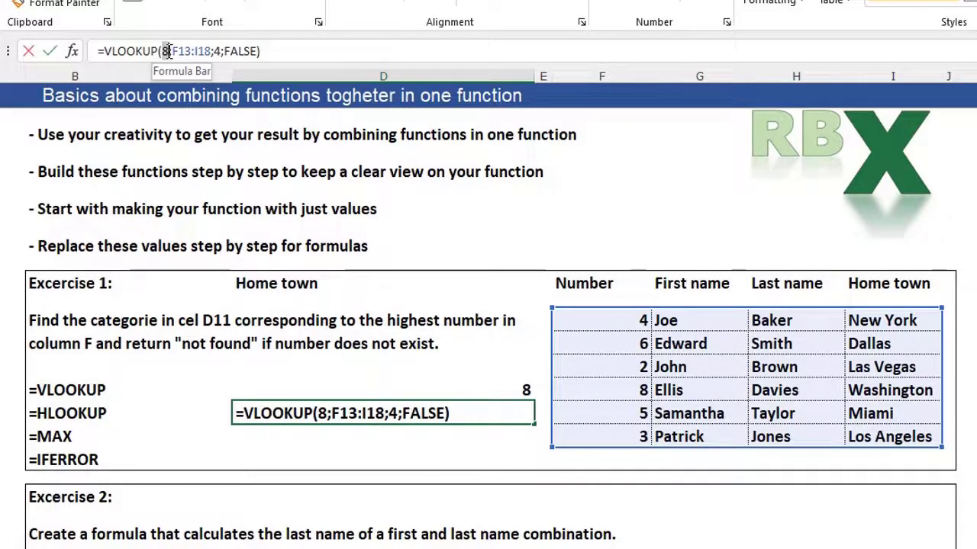
type("MAX(F13:F18)")
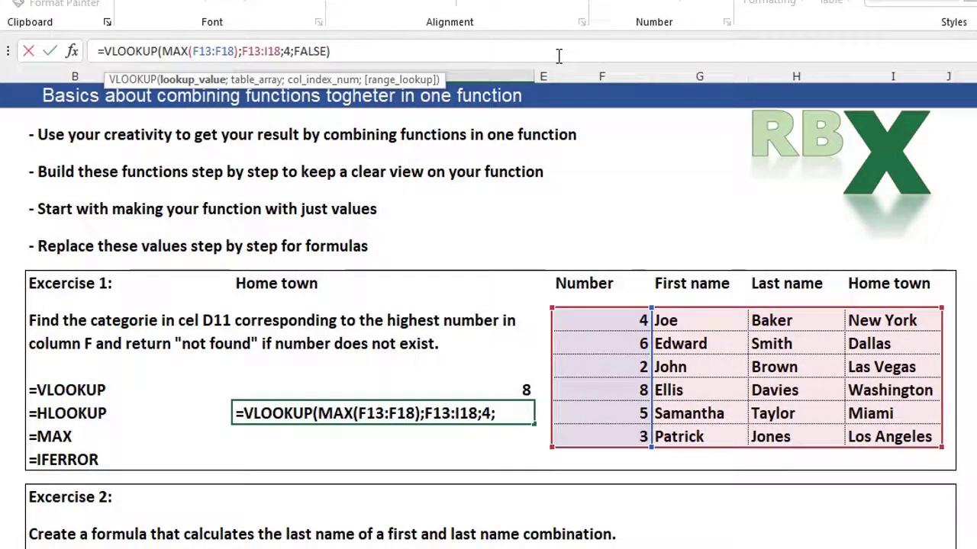
key("Return")
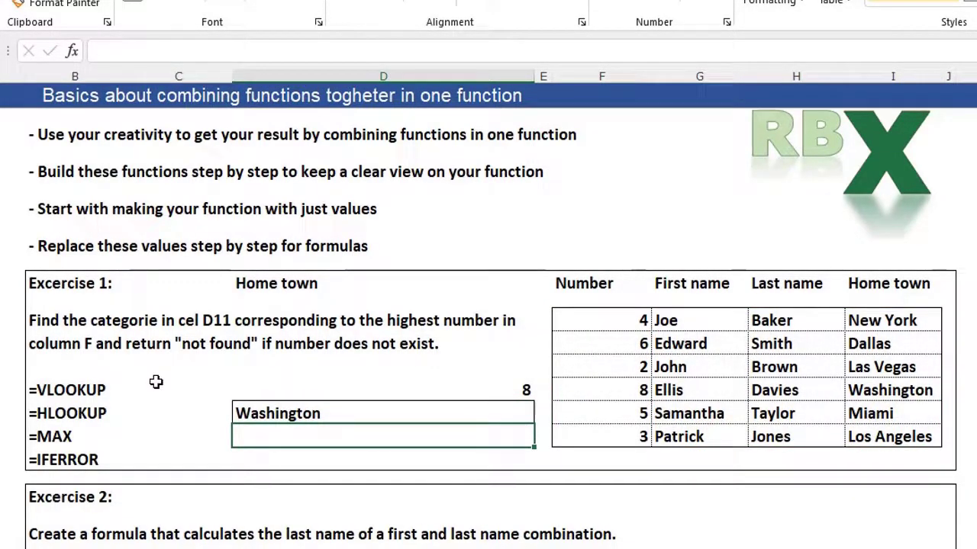
left_click(312, 412)
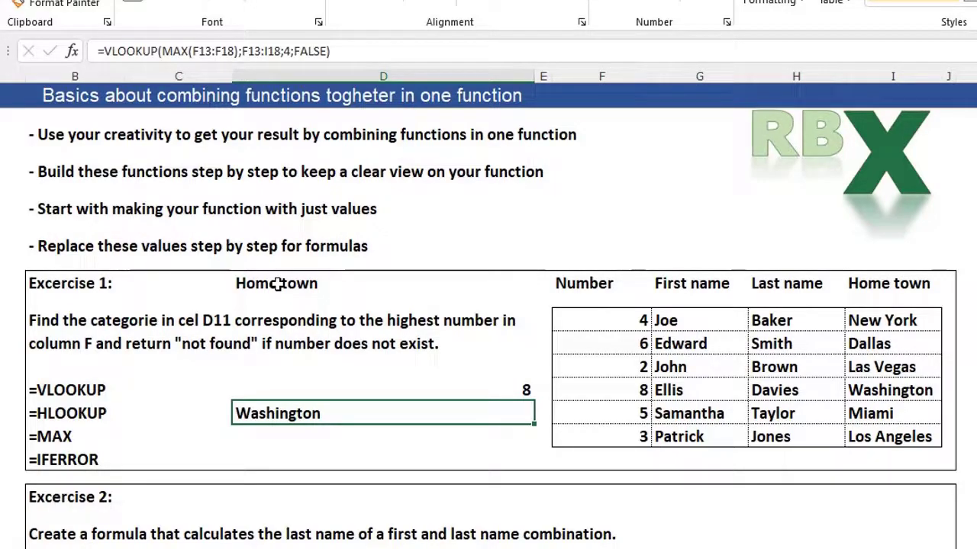
left_click(277, 284)
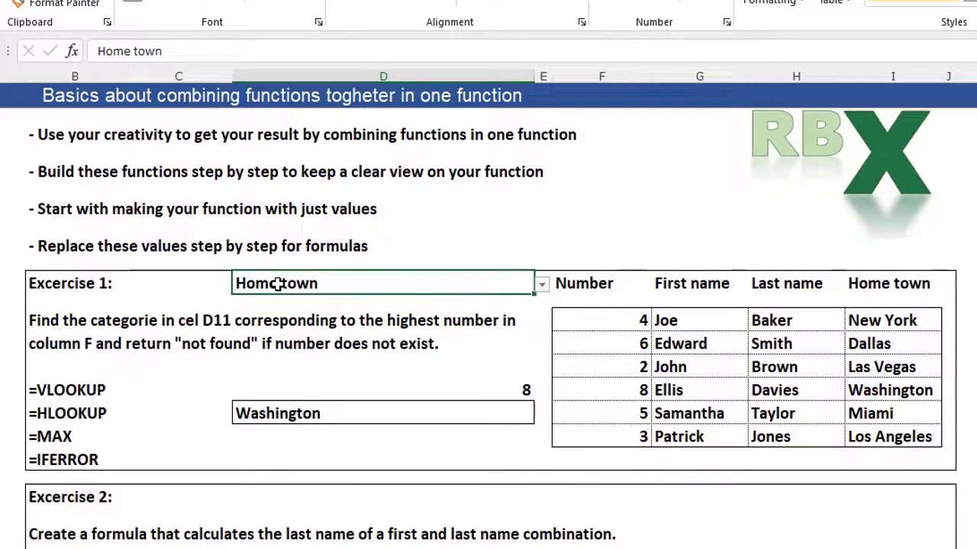
left_click(541, 285)
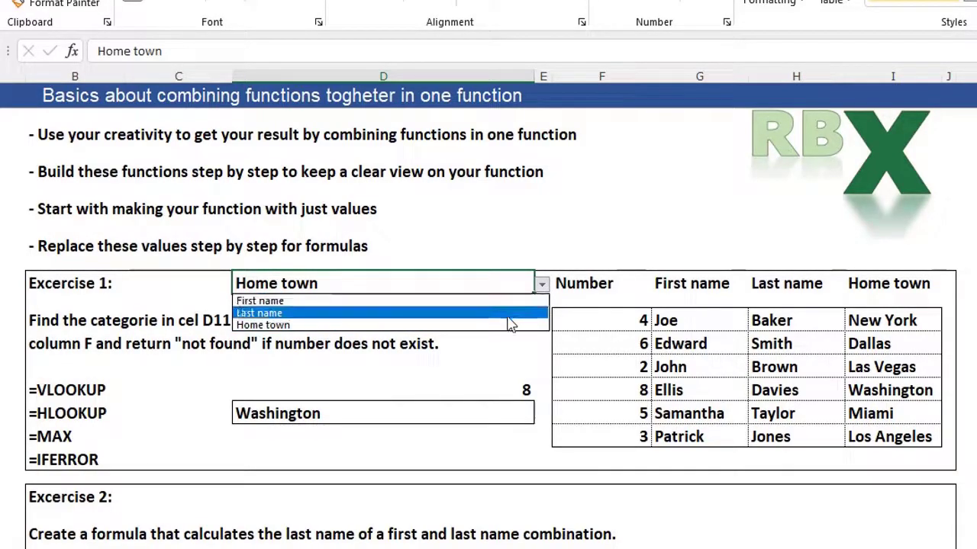
left_click(509, 324)
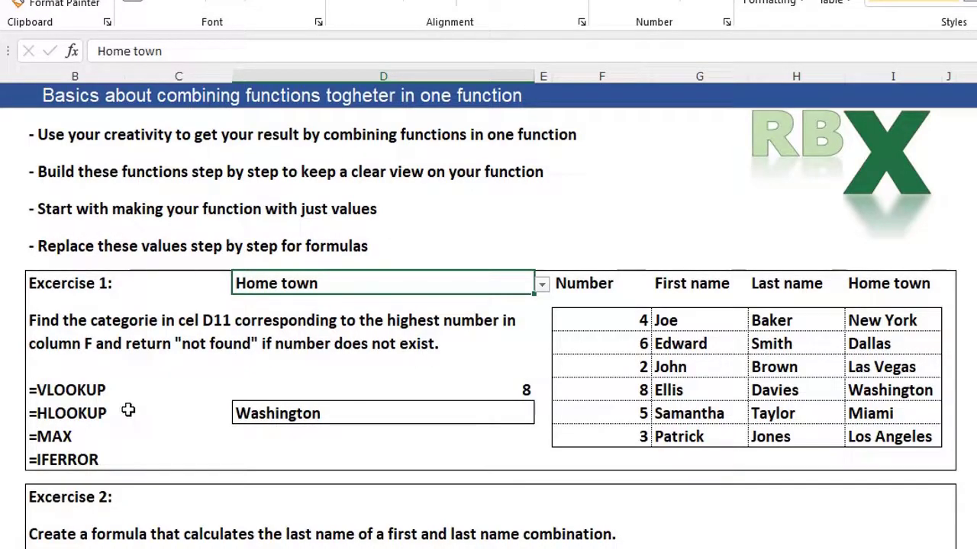
Step: Enter 1, 2, 3, 4 under the Number, First name, Last name and Home town headers
left_click(632, 301)
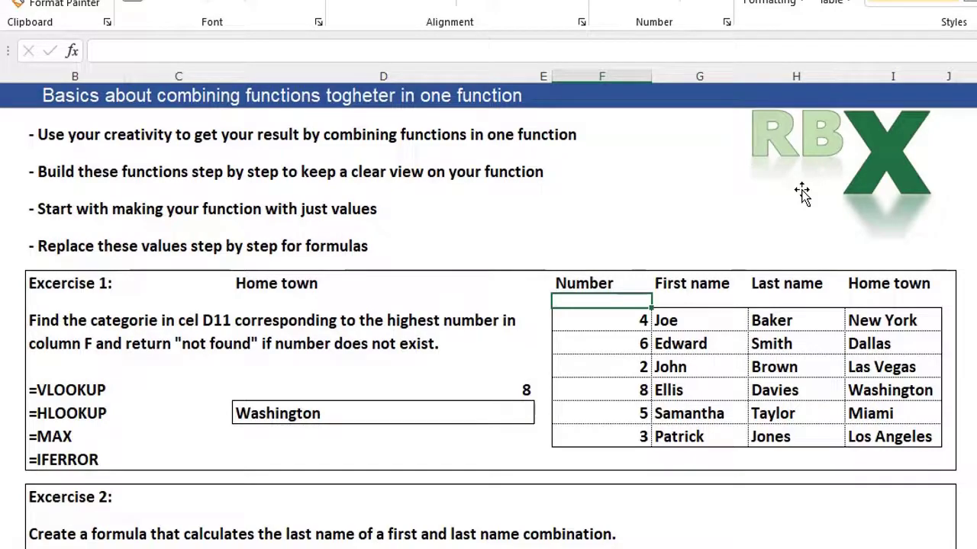
type("1")
key("Tab")
type("2")
key("Tab")
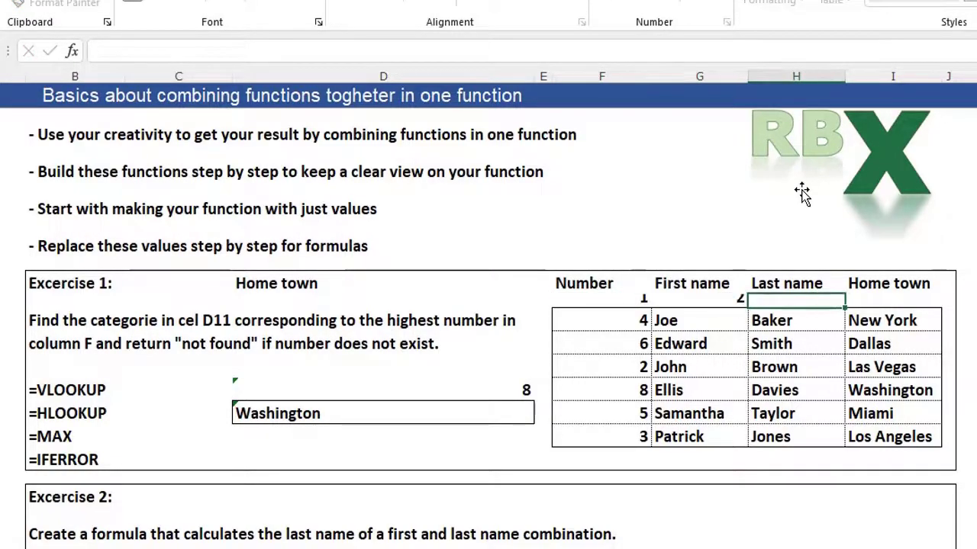
type("3")
key("Tab")
type("4")
key("Return")
key("Up")
key("ctrl+shift+Left")
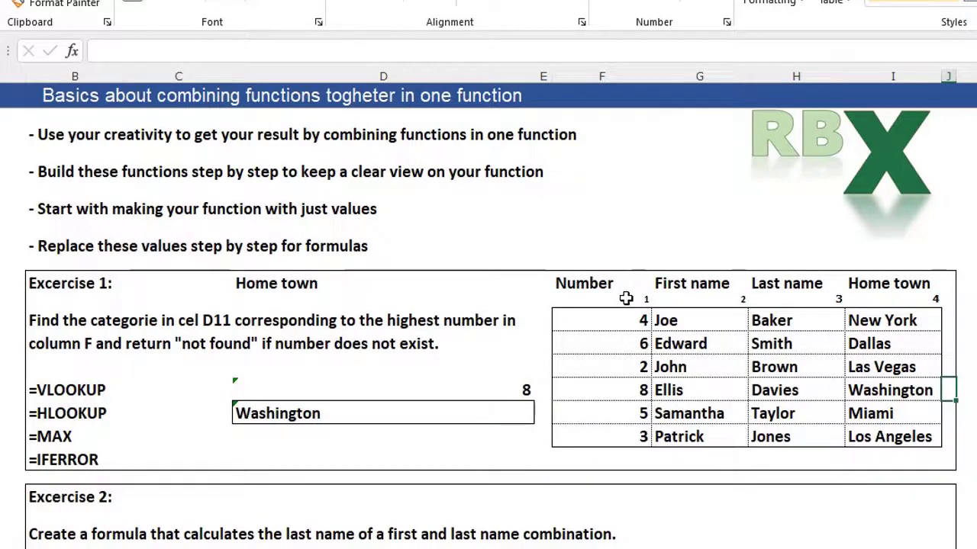
Step: Begin overwriting the =MAX(F13:F18) helper cell with =HLOOKUP(
left_click(440, 389)
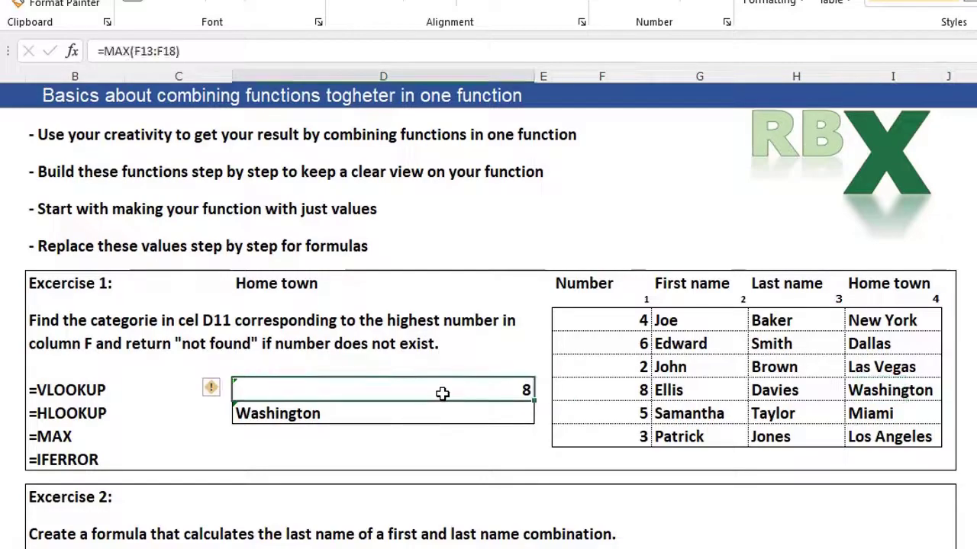
left_click(443, 411)
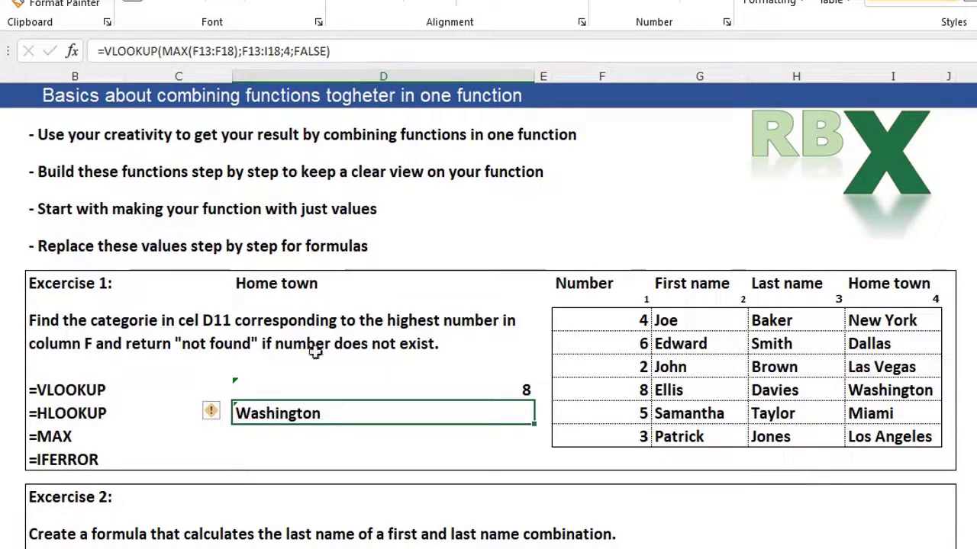
left_click(381, 392)
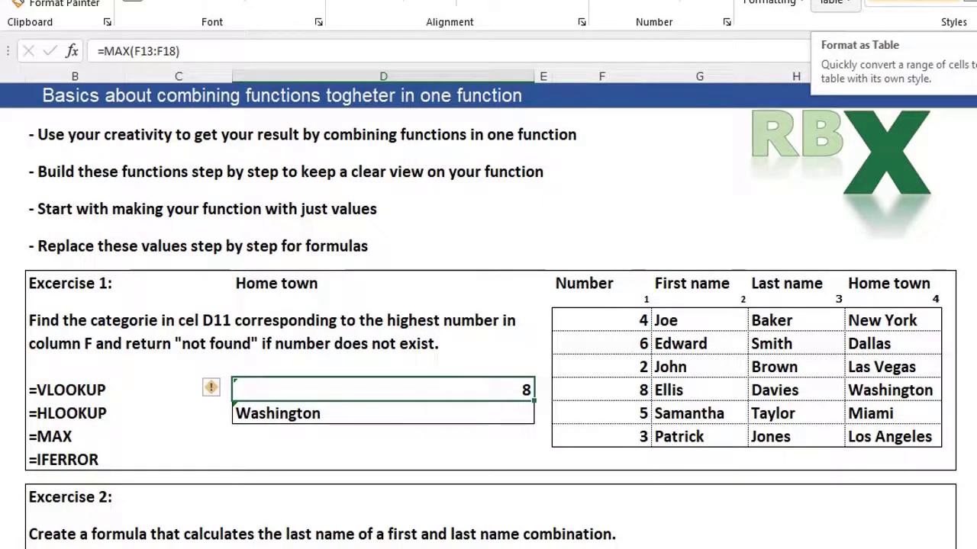
type("=HLOOKUP")
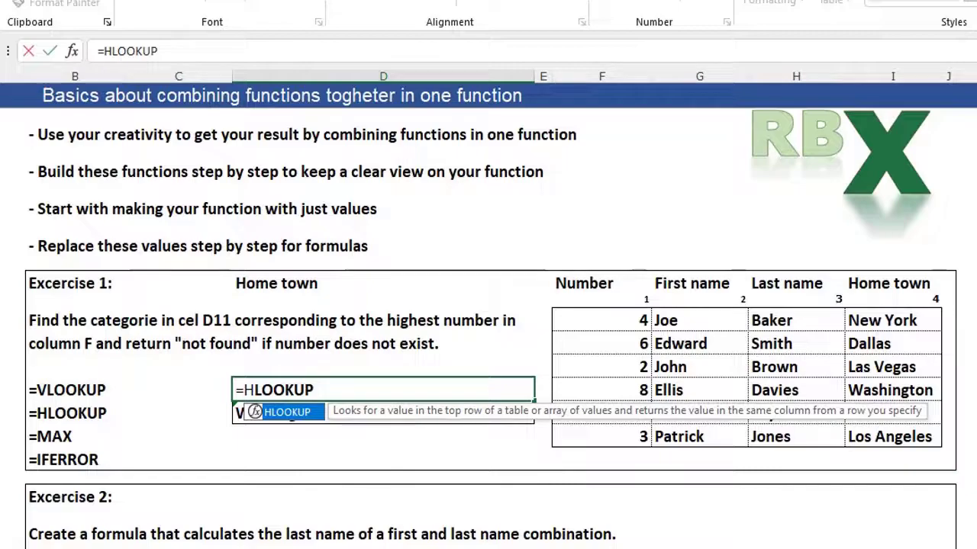
type("(")
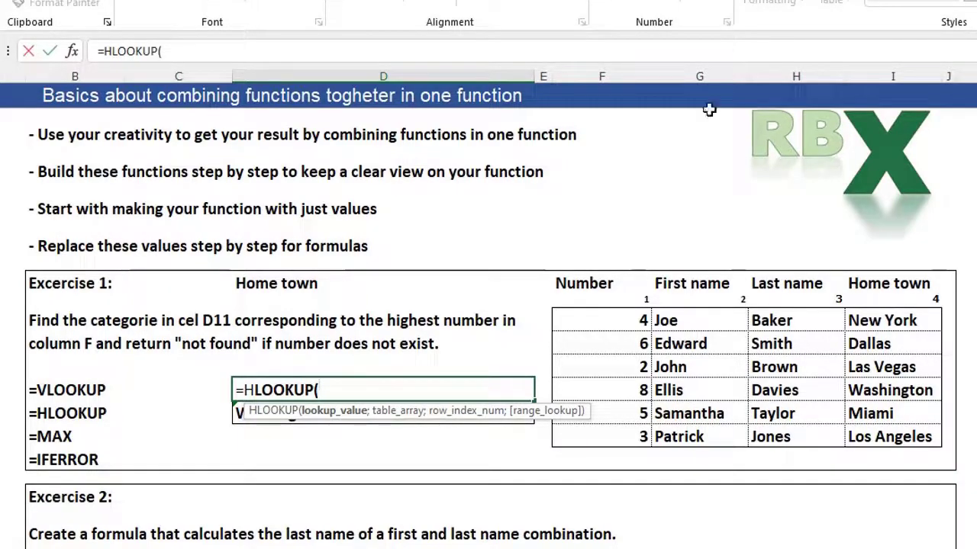
Step: Complete =HLOOKUP(D11;F11:I12;2;FALSE) in the helper cell, returning 4 for Home town
left_click(289, 285)
type(";")
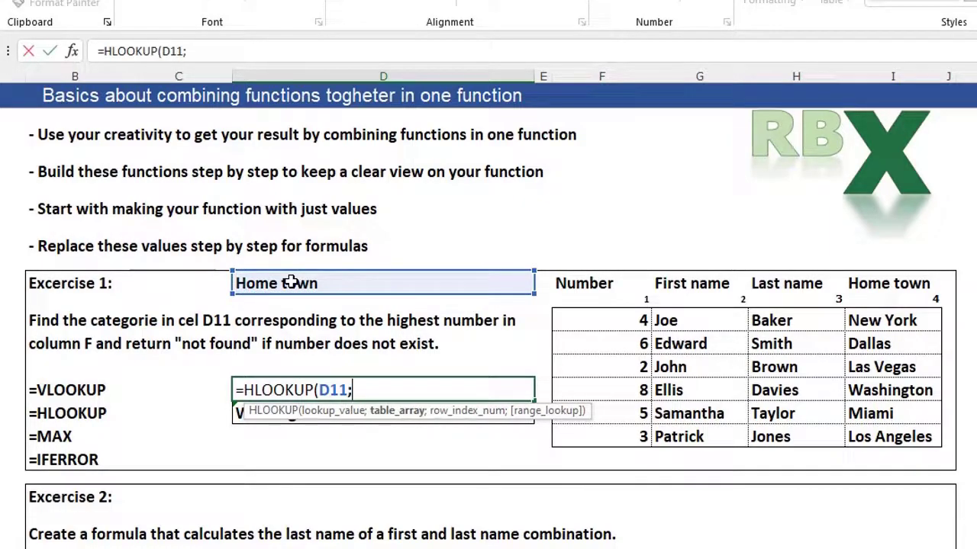
left_click_drag(586, 282, 900, 300)
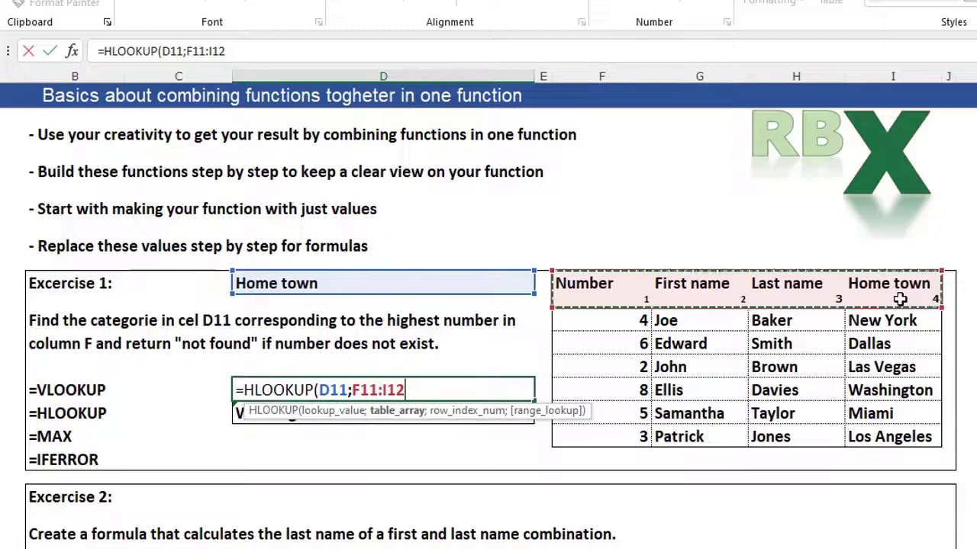
type(";2")
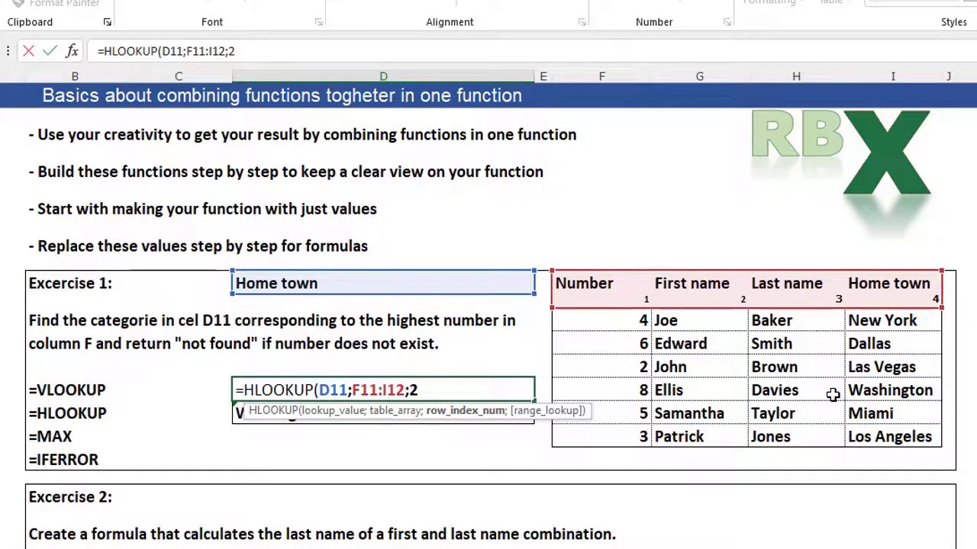
type(";FAL")
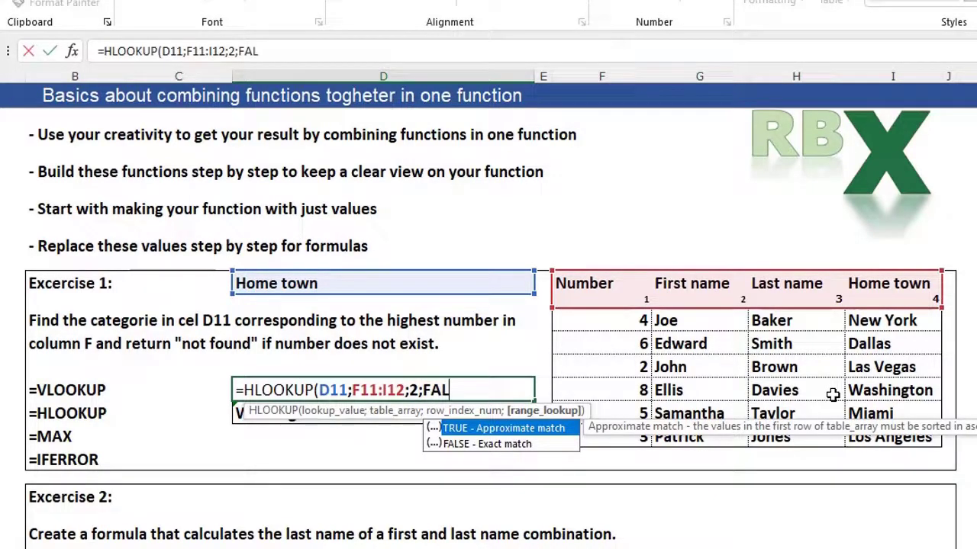
type("SE)")
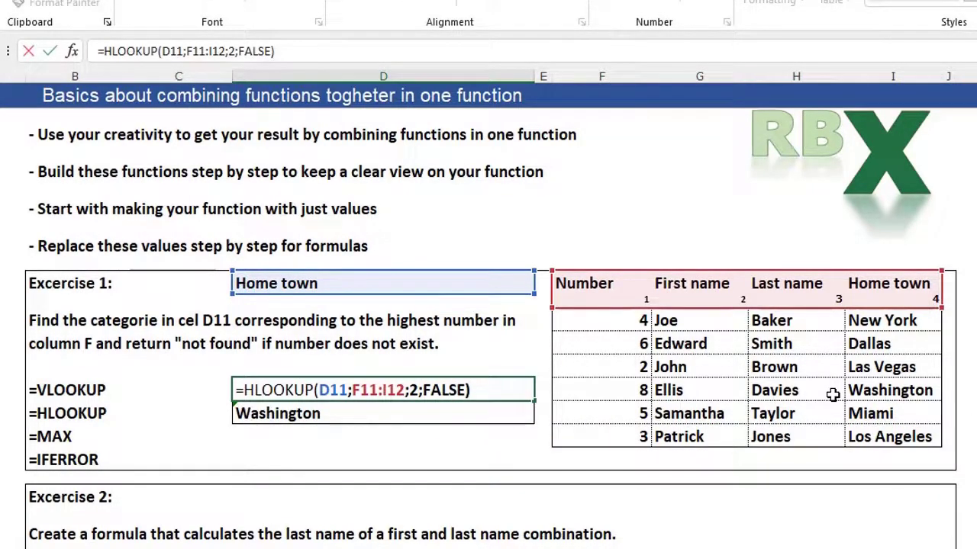
key("Return")
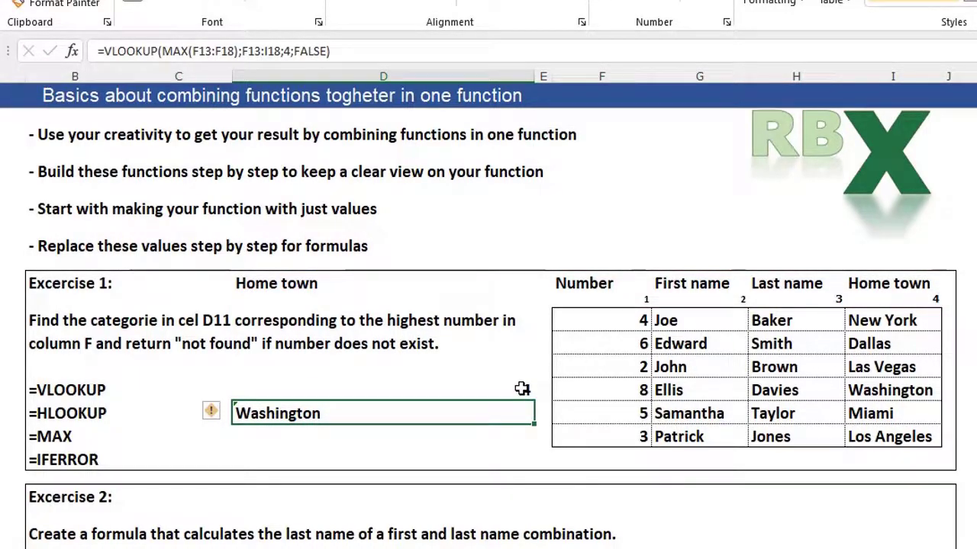
Step: Choose Last name as the category, changing the helper result from 4 to 3
left_click(264, 281)
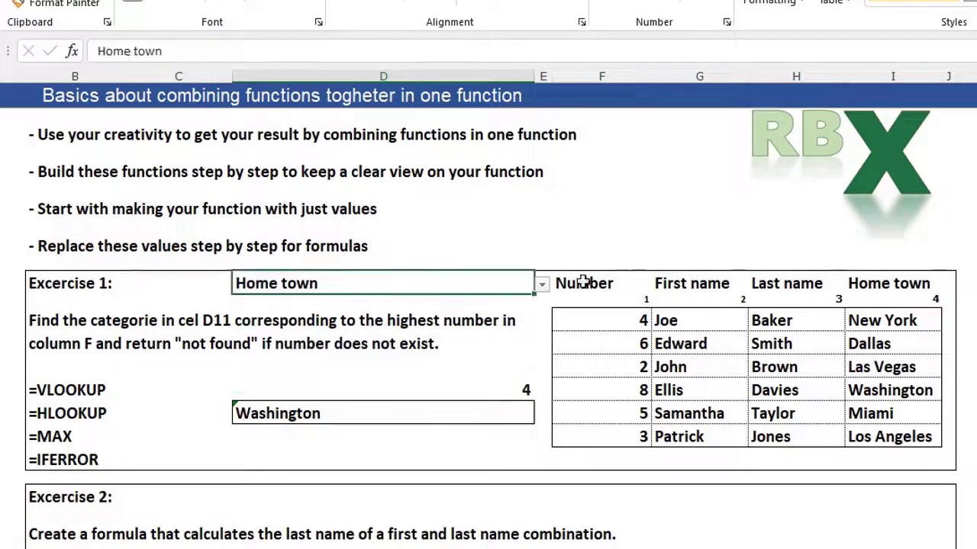
left_click(541, 286)
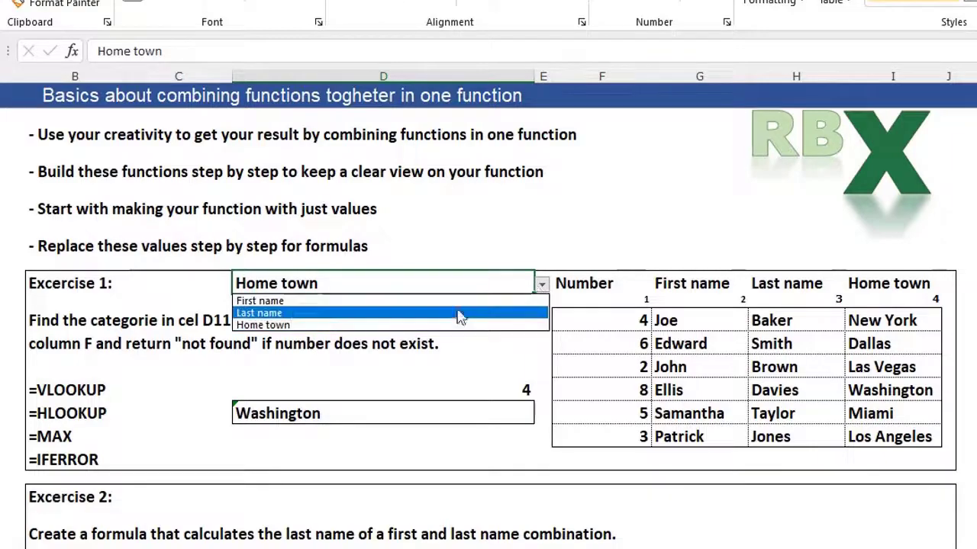
left_click(260, 314)
Step: Copy the HLOOKUP(D11;F11:I12;2;FALSE) text from the helper cell without changing it
left_click(507, 389)
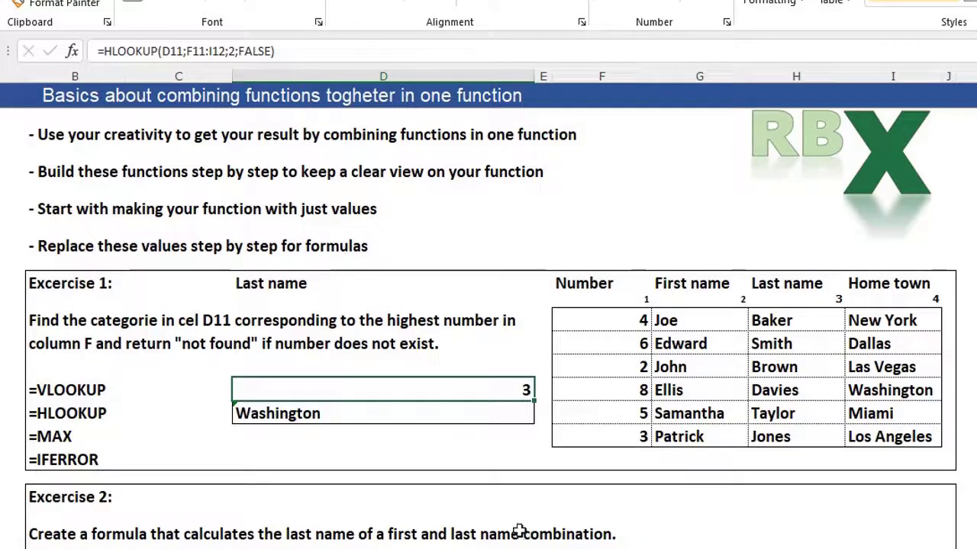
left_click(105, 51)
left_click_drag(105, 50, 276, 51)
key("ctrl+c")
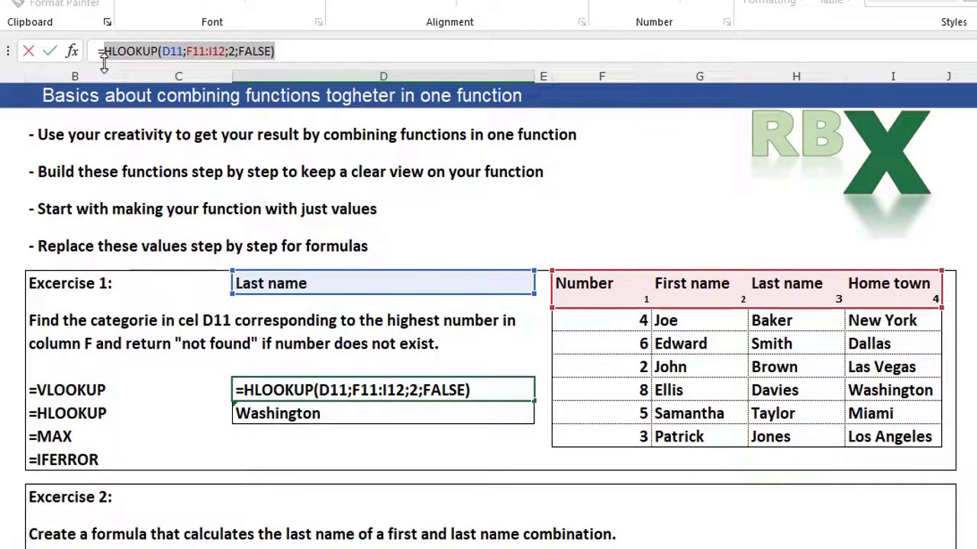
key("Escape")
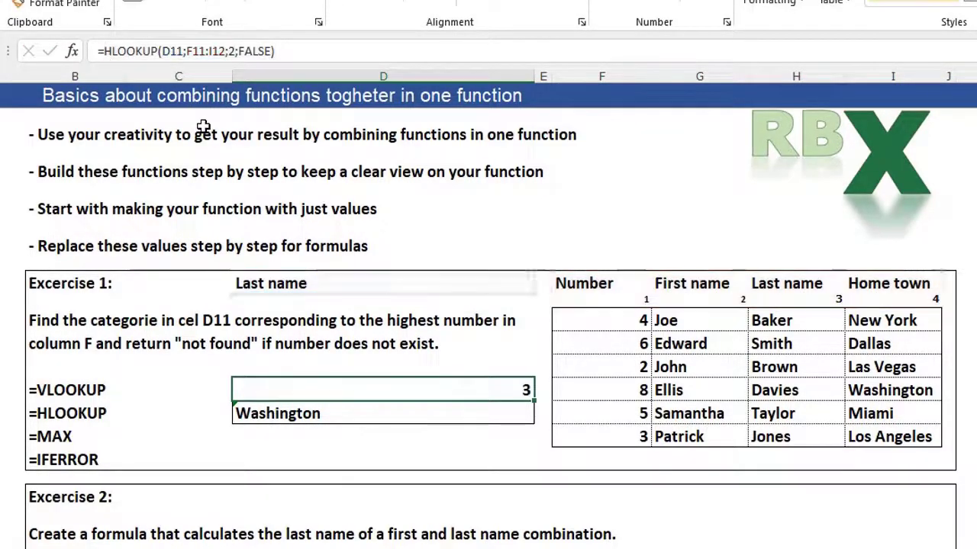
left_click(328, 413)
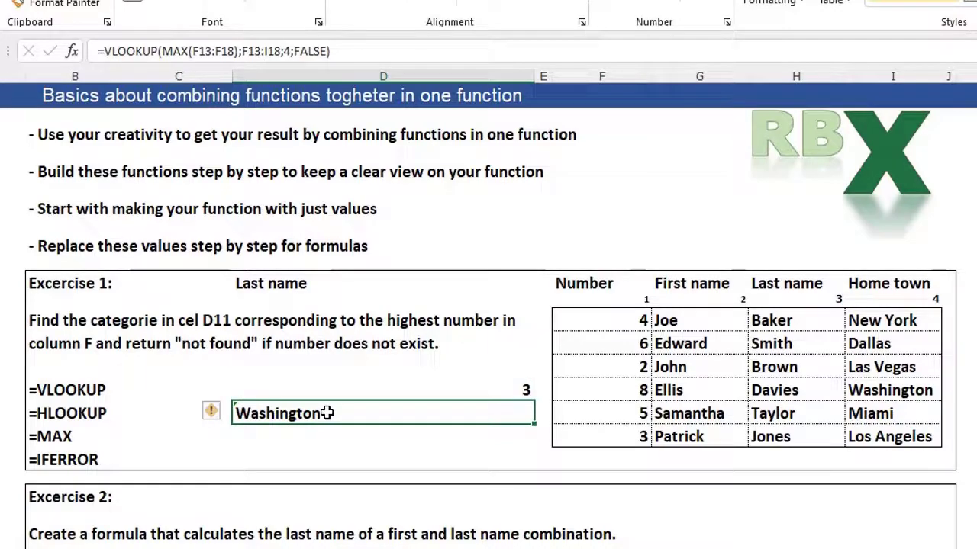
Step: Replace the VLOOKUP's column number 4 with the pasted HLOOKUP, so the answer reads Davies
left_click(284, 50)
left_click(291, 48)
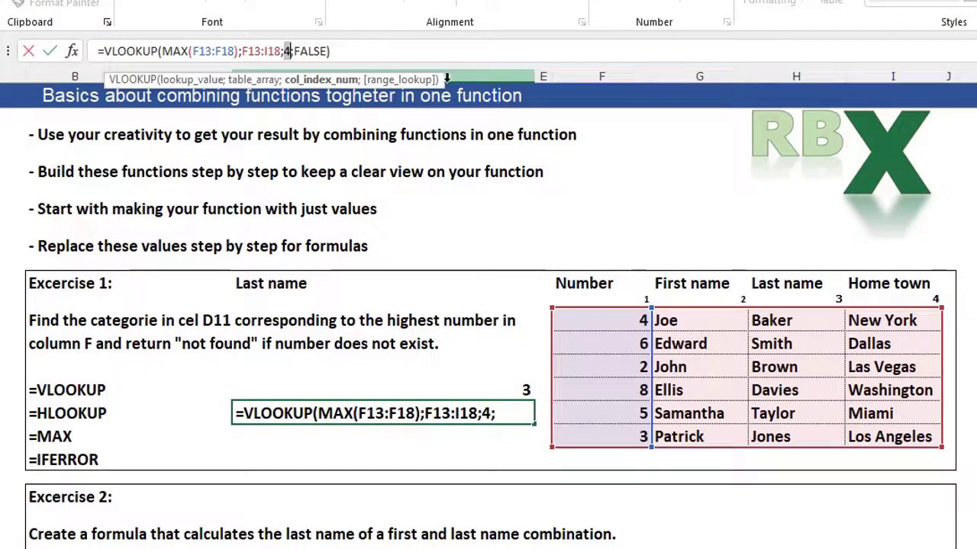
key("ctrl+v")
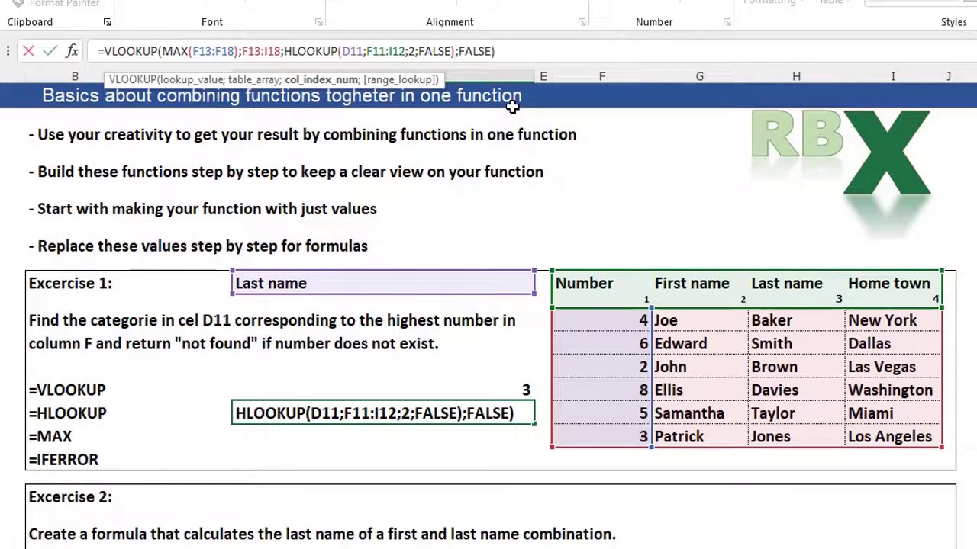
key("Return")
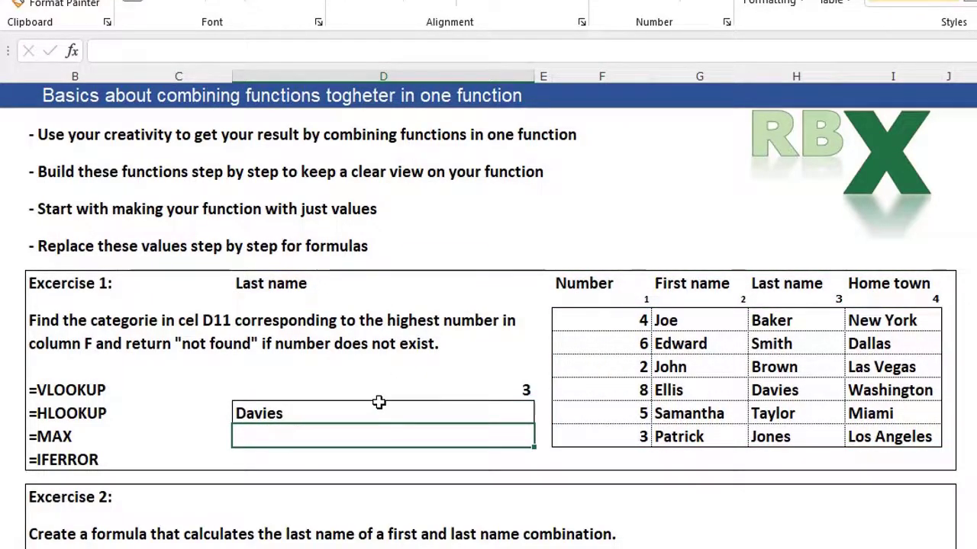
Step: Set the category back to Home town and verify the nested formula returns Washington
left_click(425, 382)
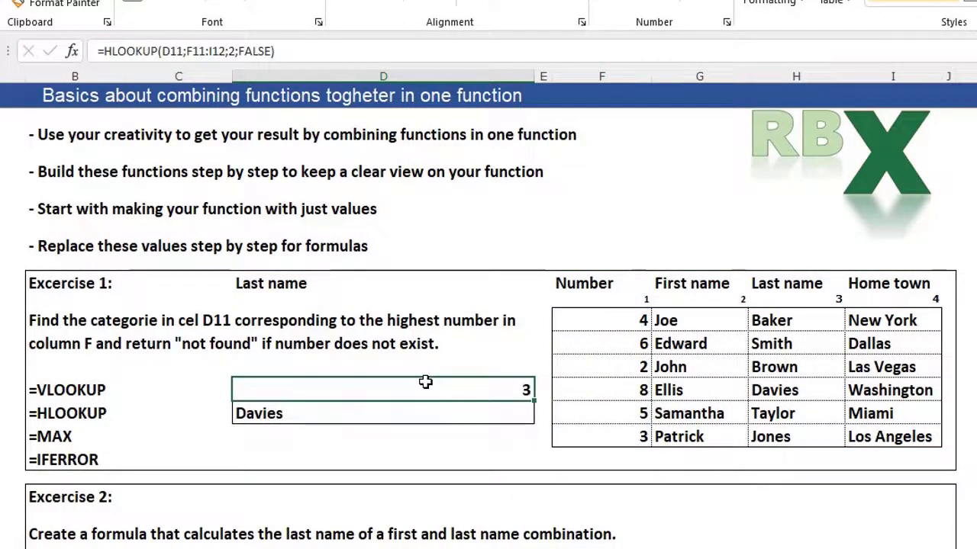
left_click(416, 279)
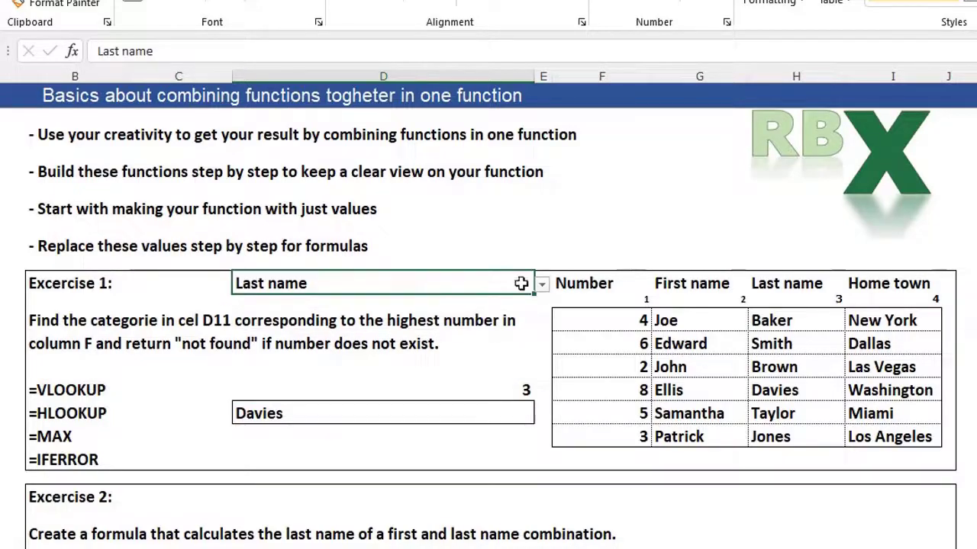
left_click(541, 287)
left_click(450, 324)
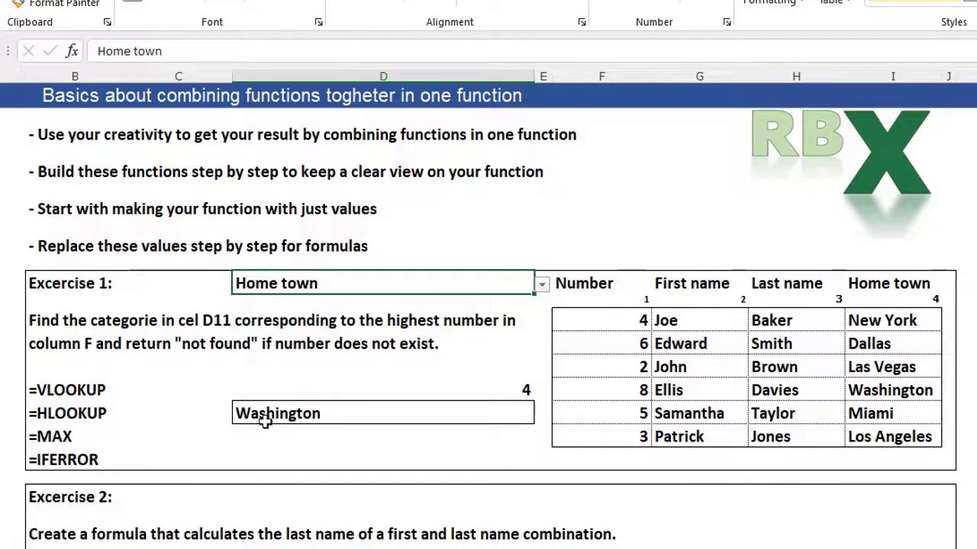
left_click(896, 389)
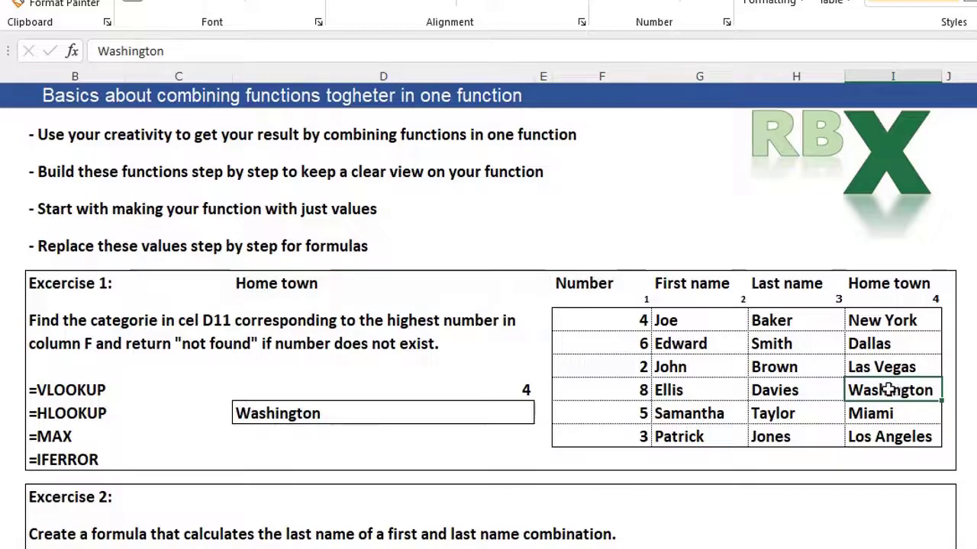
left_click(387, 409)
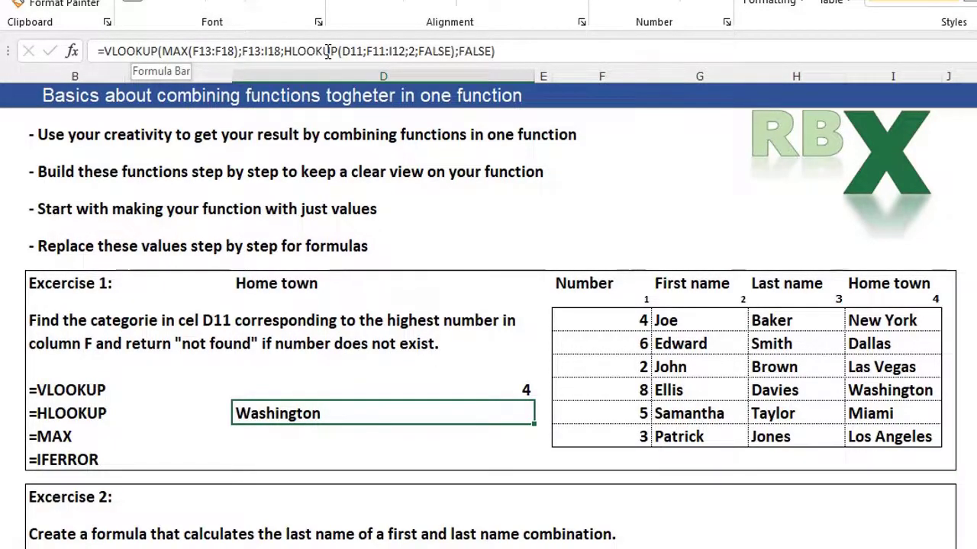
left_click(368, 460)
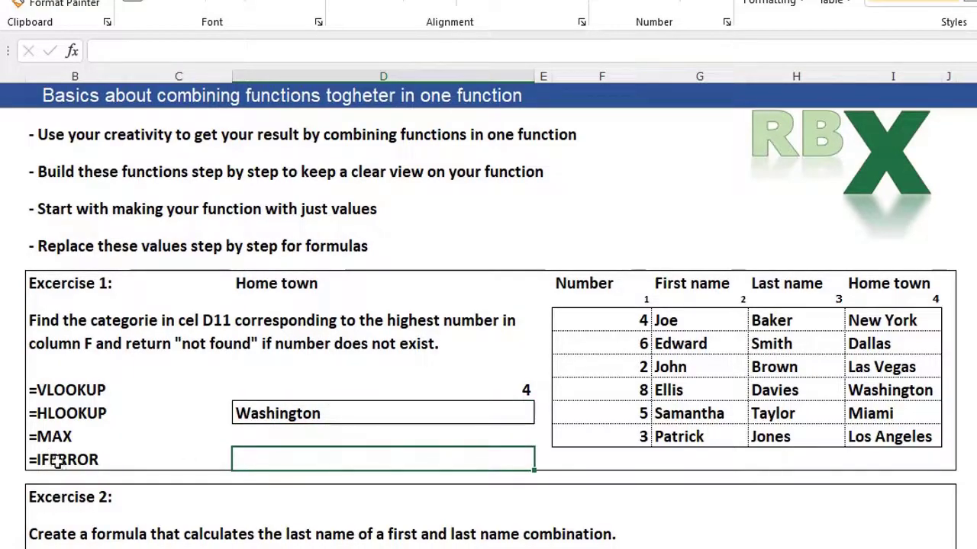
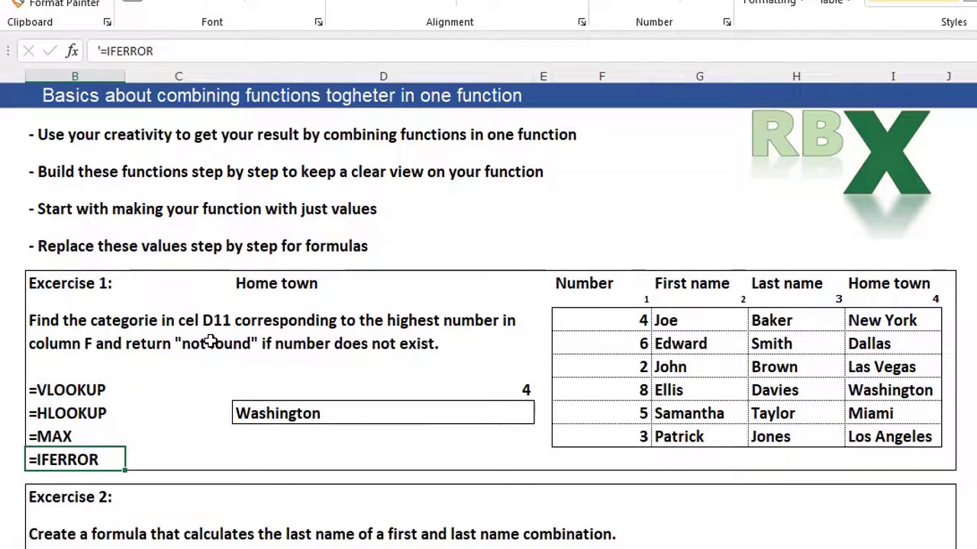
Step: Insert IFERROR( right after the equals sign in D11's VLOOKUP/MAX/HLOOKUP lookup formula
left_click(271, 414)
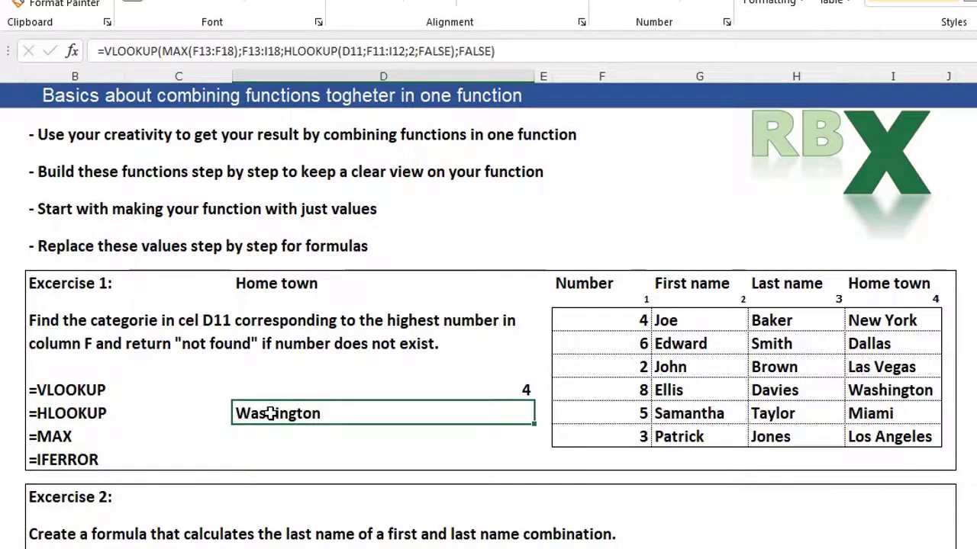
left_click(104, 52)
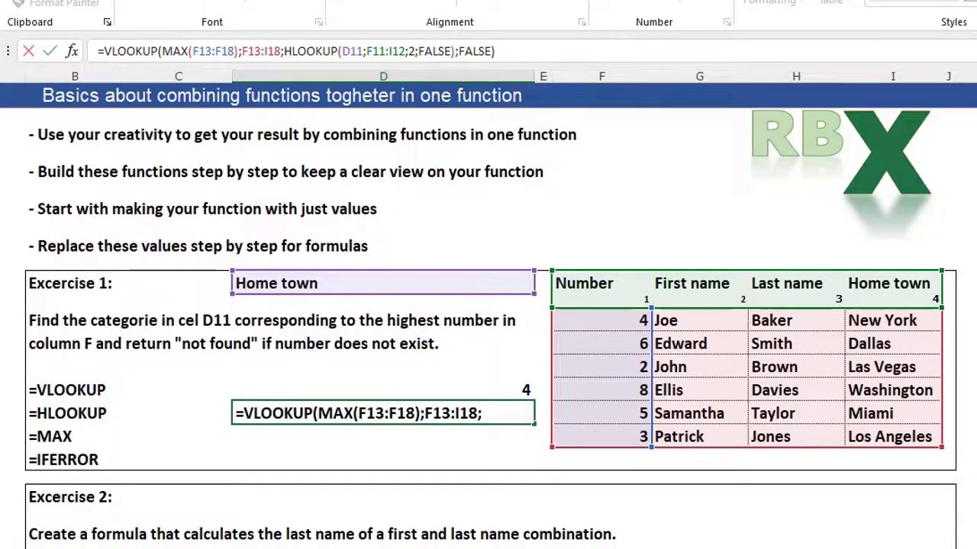
type("I")
key("BackSpace")
type("IFERROR")
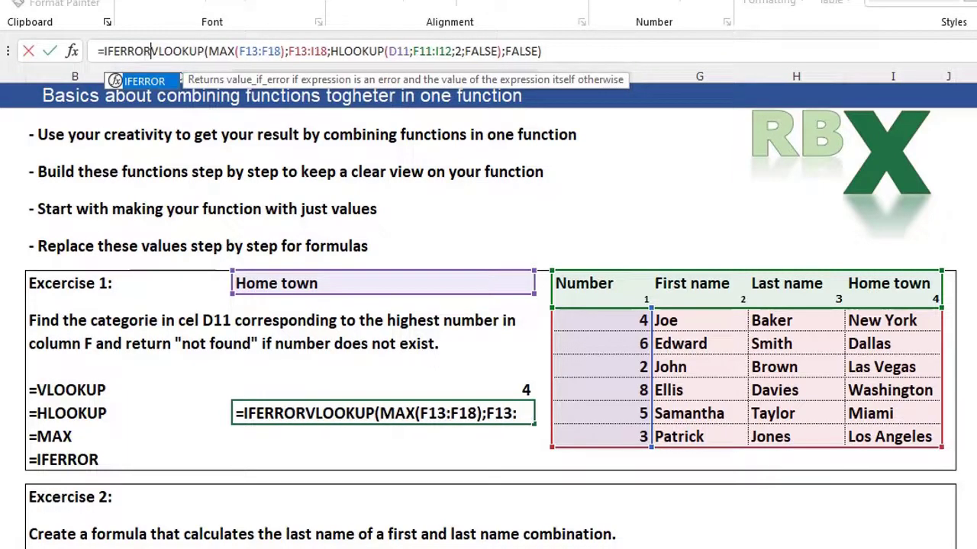
type("(")
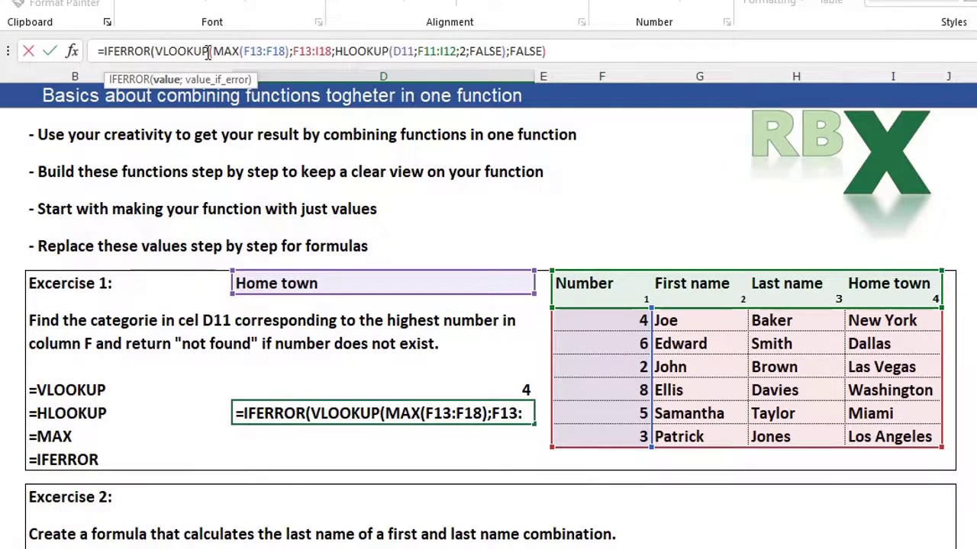
left_click(572, 49)
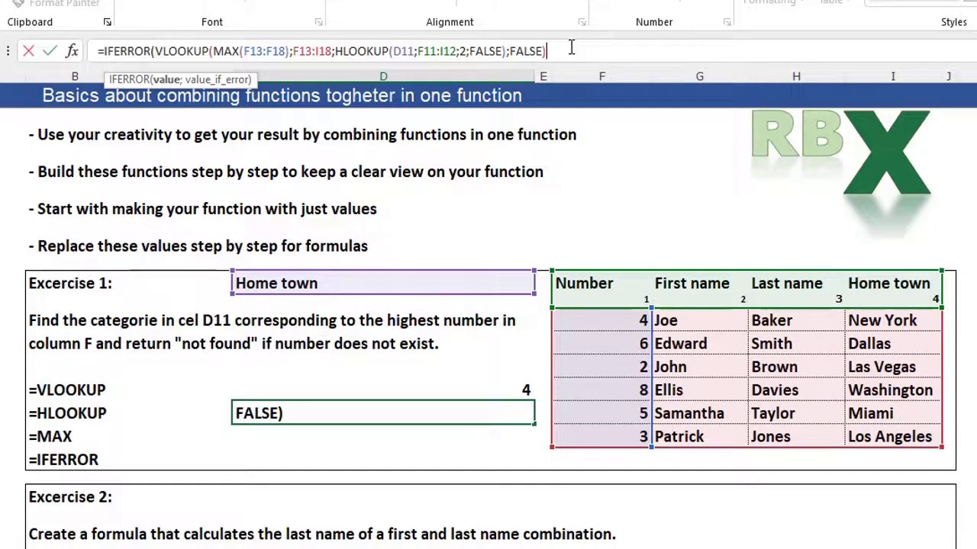
Step: Close the formula with ;"not found") so errors show 'not found', keeping Washington as the result
type(";")
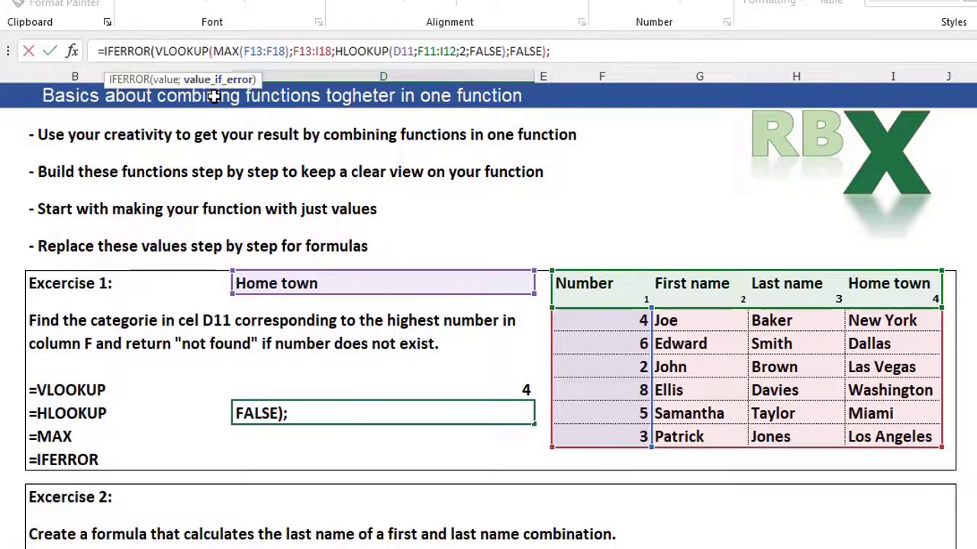
type("\"n")
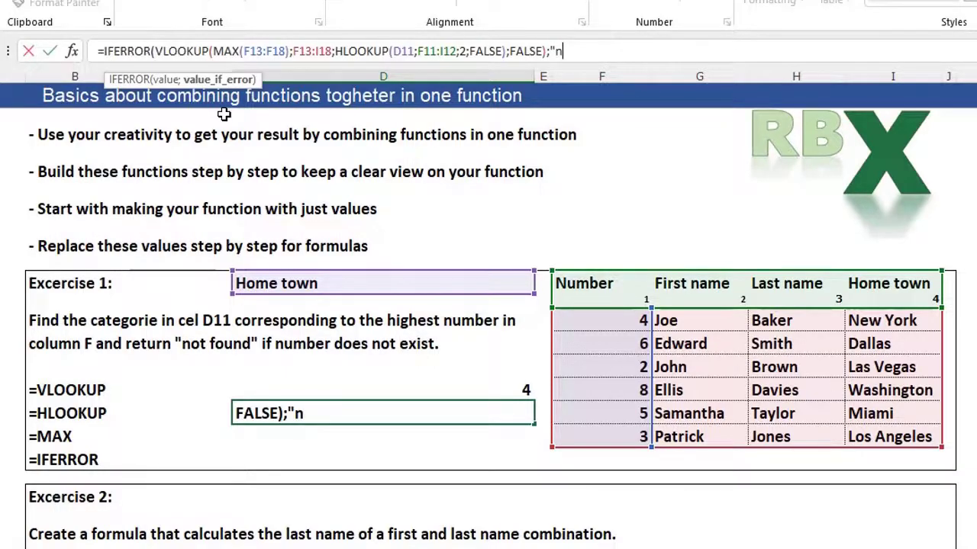
type("ot found")
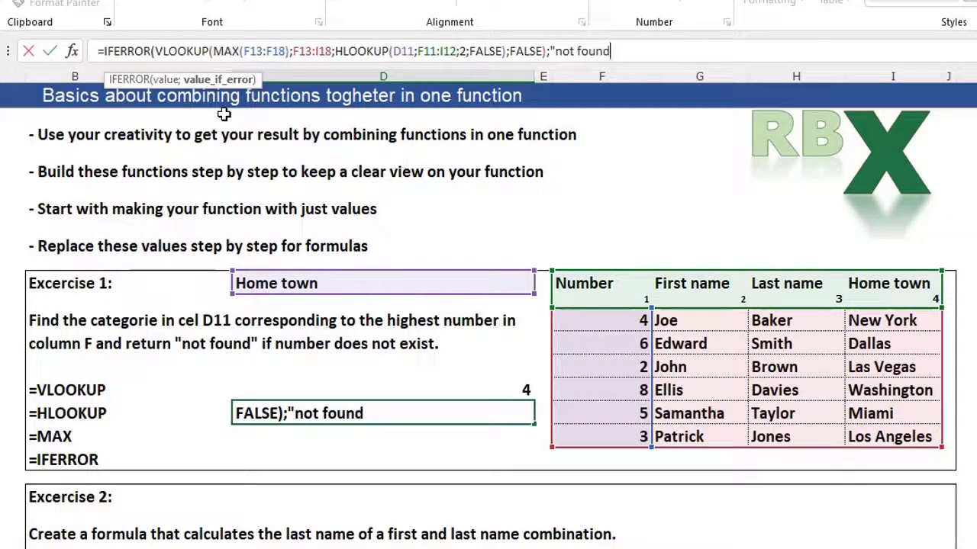
type("\")")
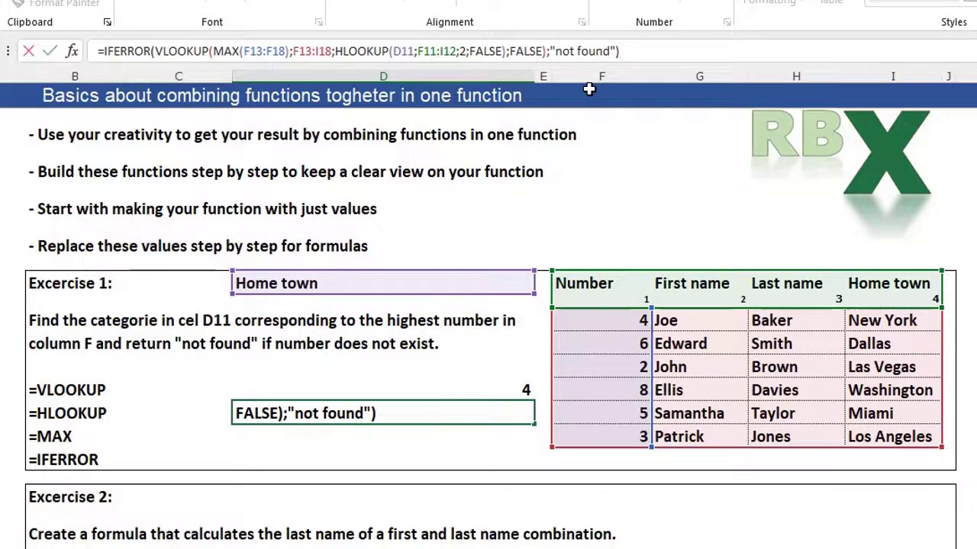
key("Return")
key("Up")
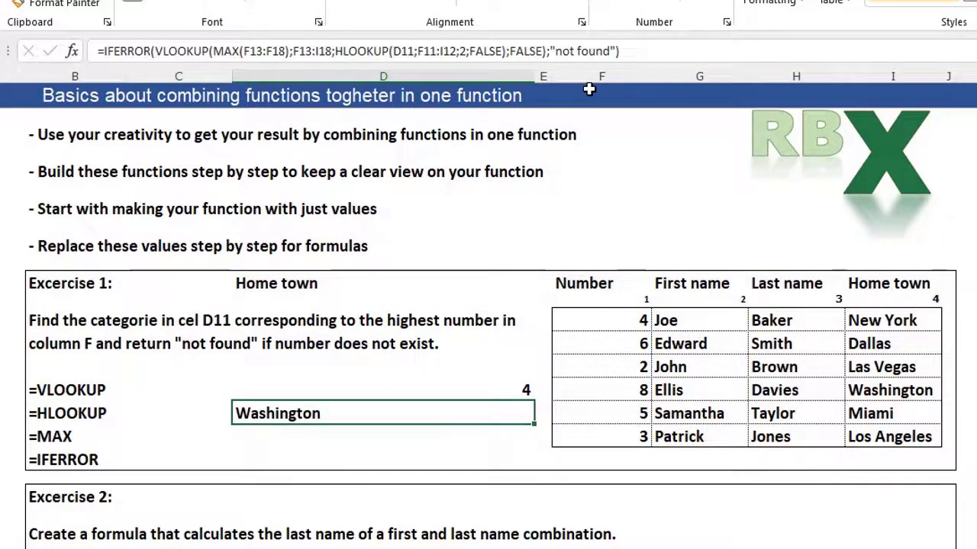
left_click_drag(634, 318, 635, 434)
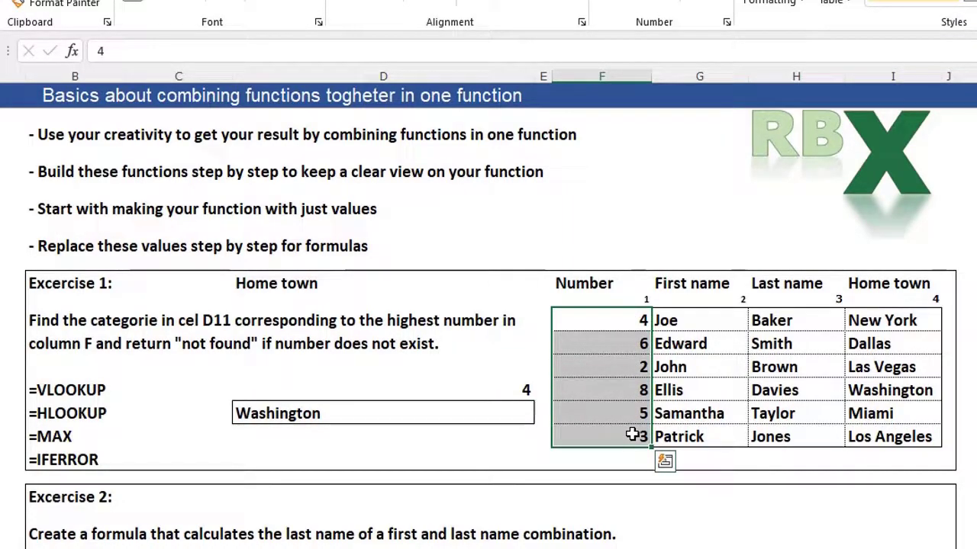
key("Delete")
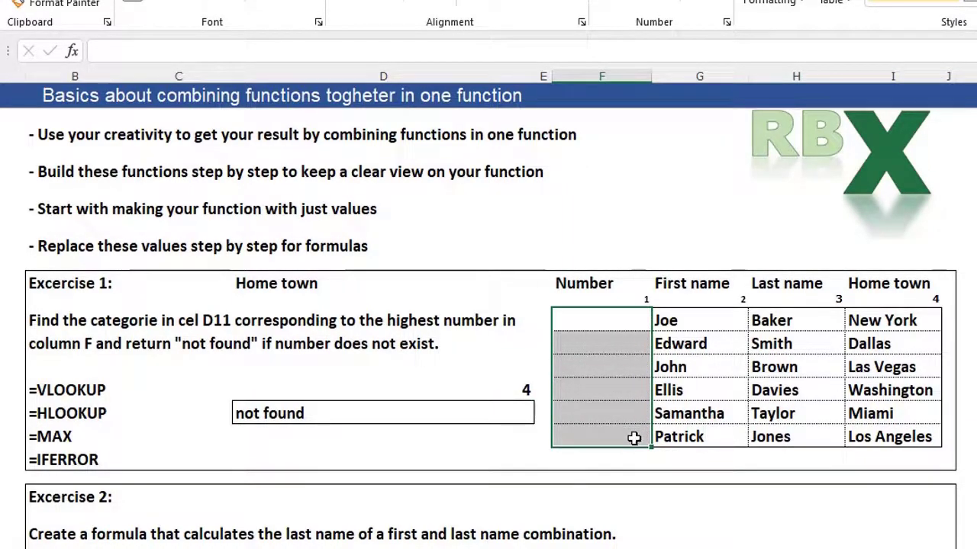
left_click(614, 456)
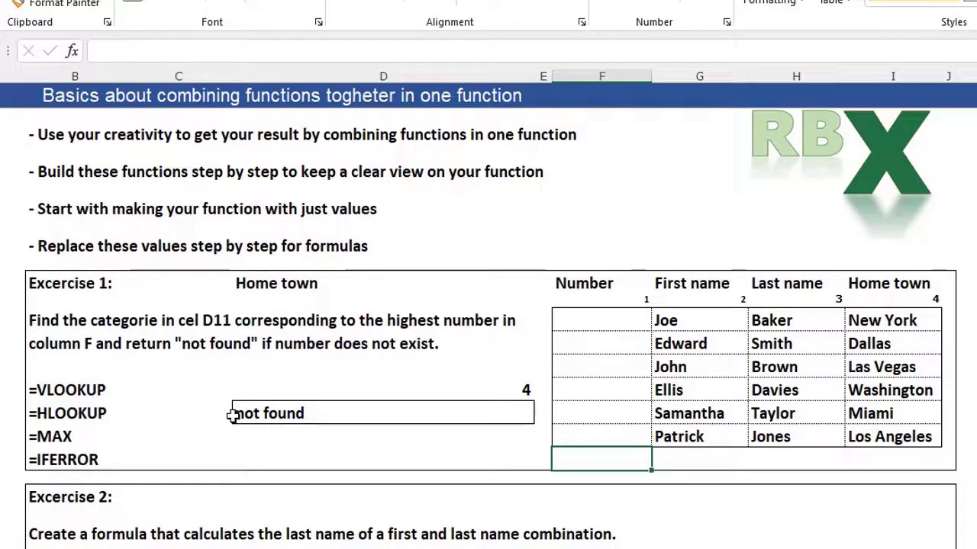
key("ctrl+z")
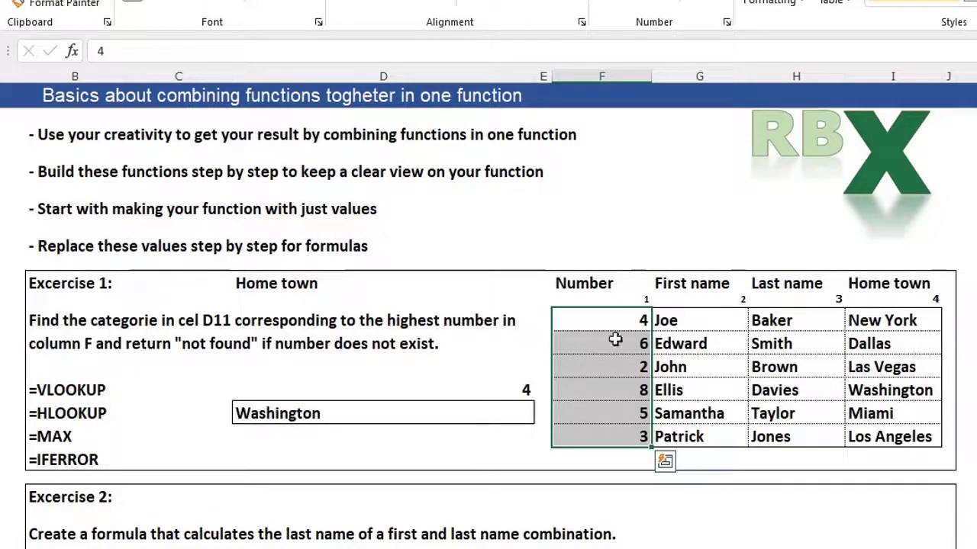
left_click(455, 415)
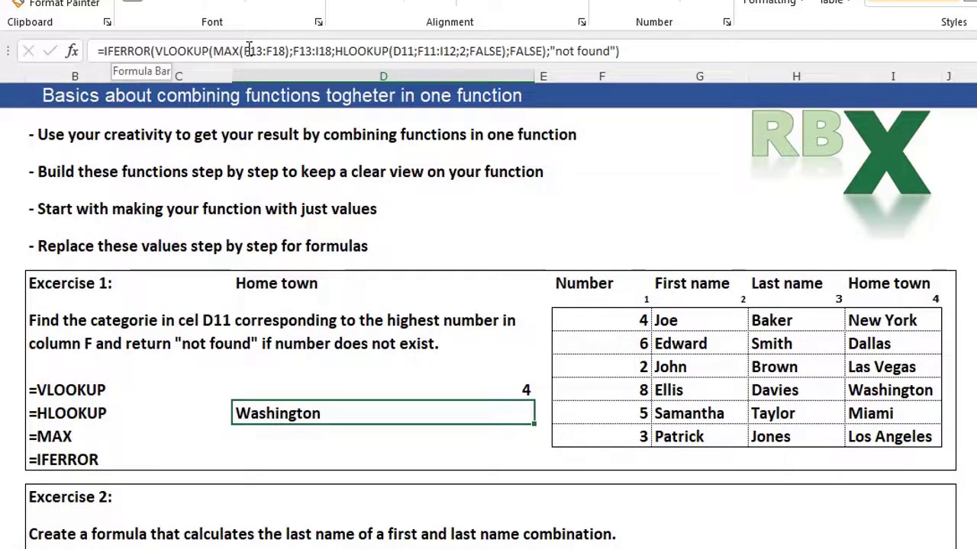
Step: Walk through the IFERROR, MAX, VLOOKUP and HLOOKUP parts of the Exercise 1 formula without changing it
left_click(450, 386)
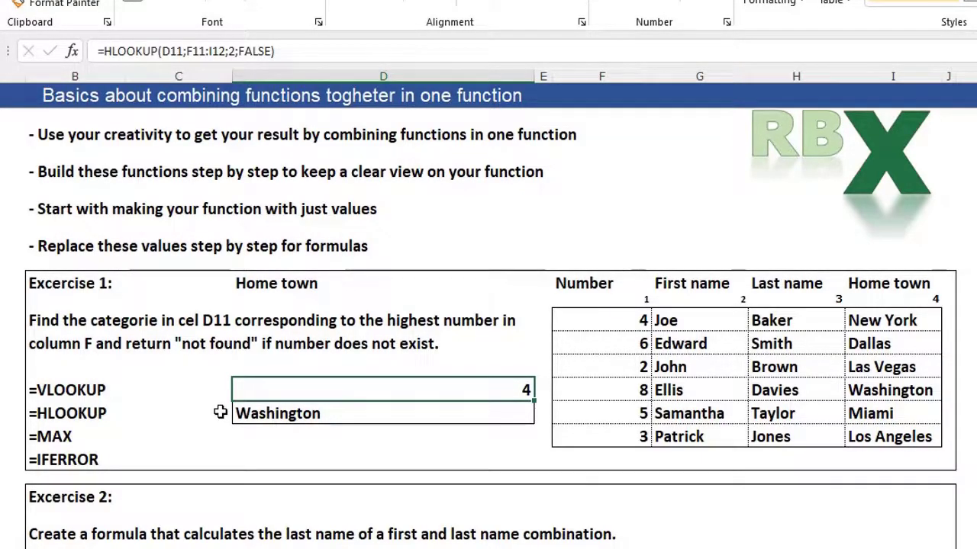
left_click(281, 410)
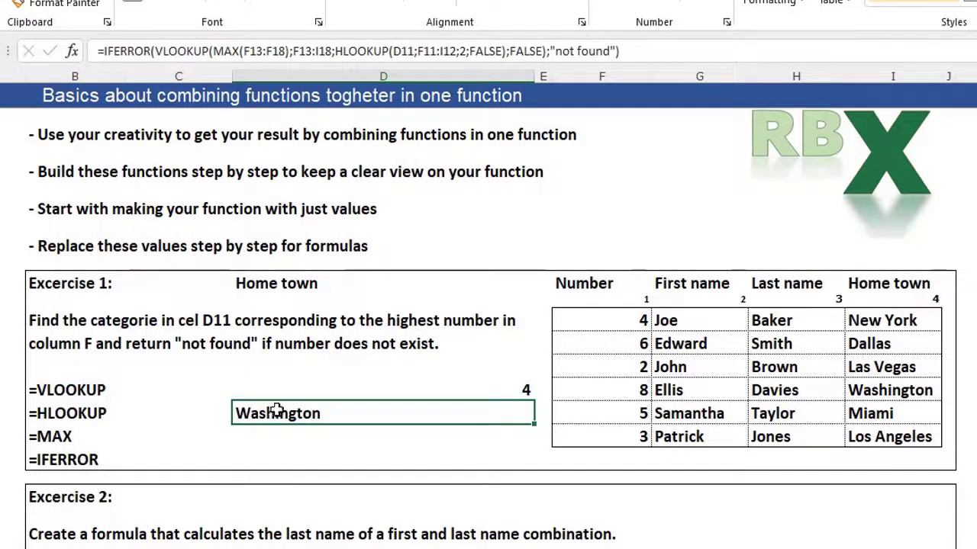
left_click(139, 51)
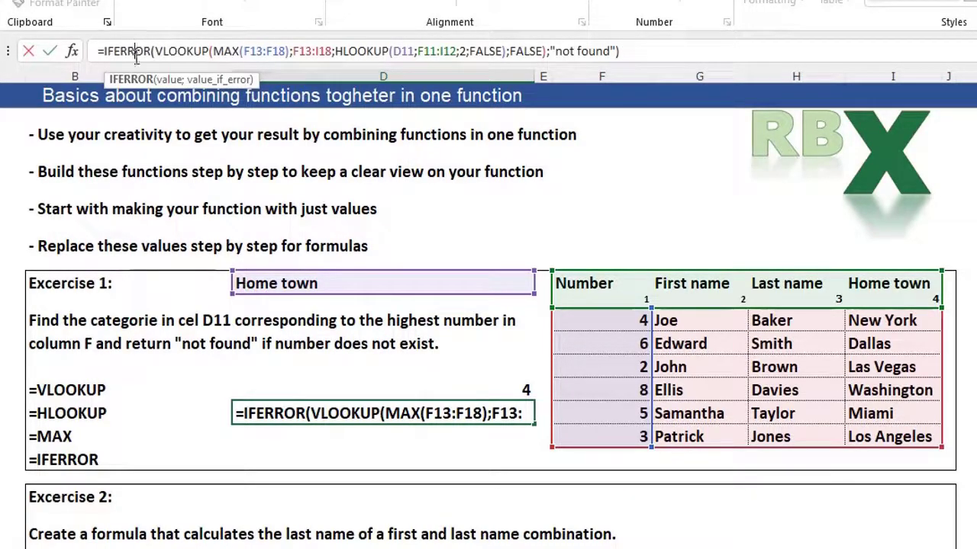
left_click(242, 51)
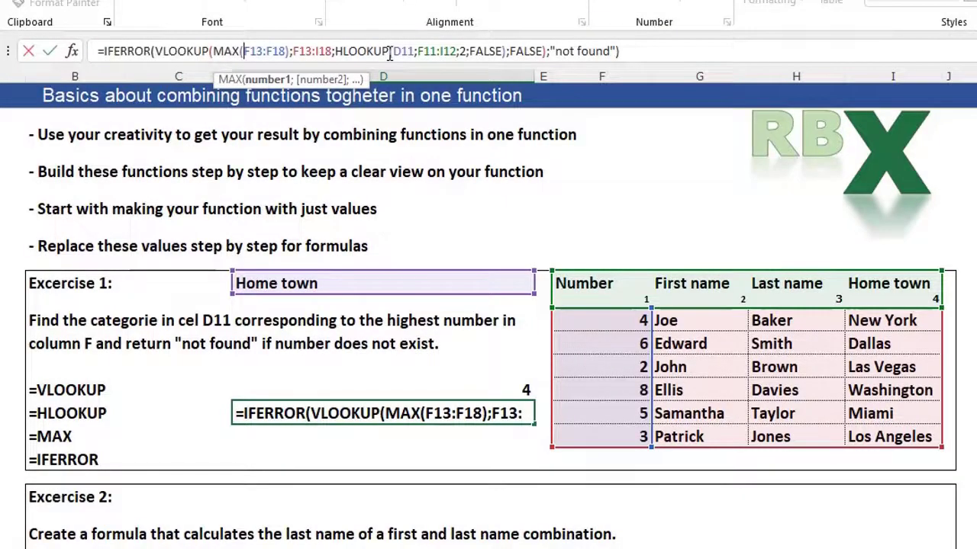
left_click(390, 51)
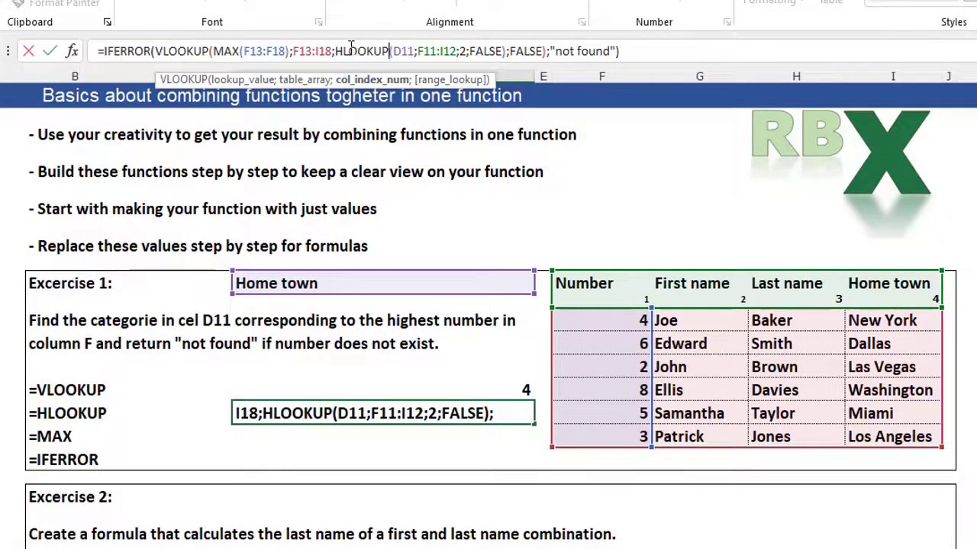
left_click(418, 51)
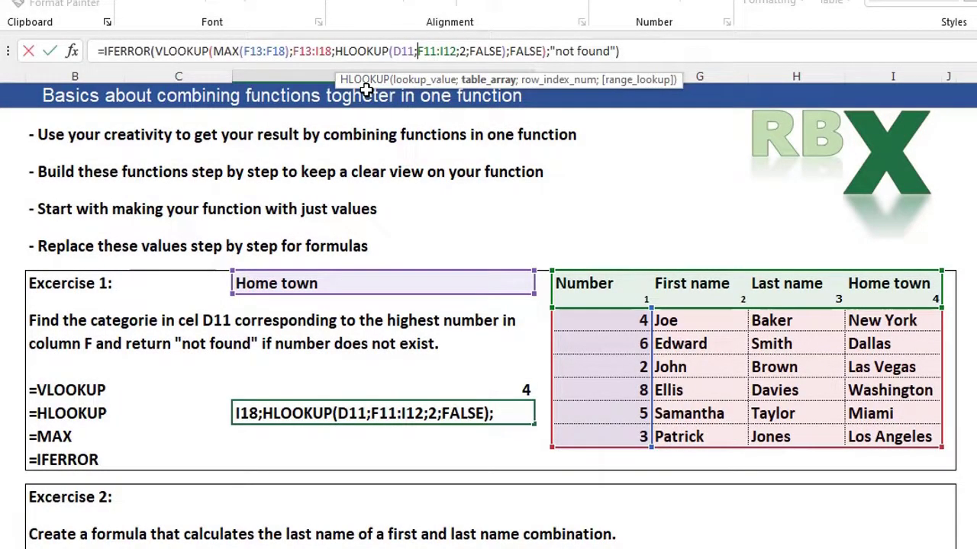
key("Return")
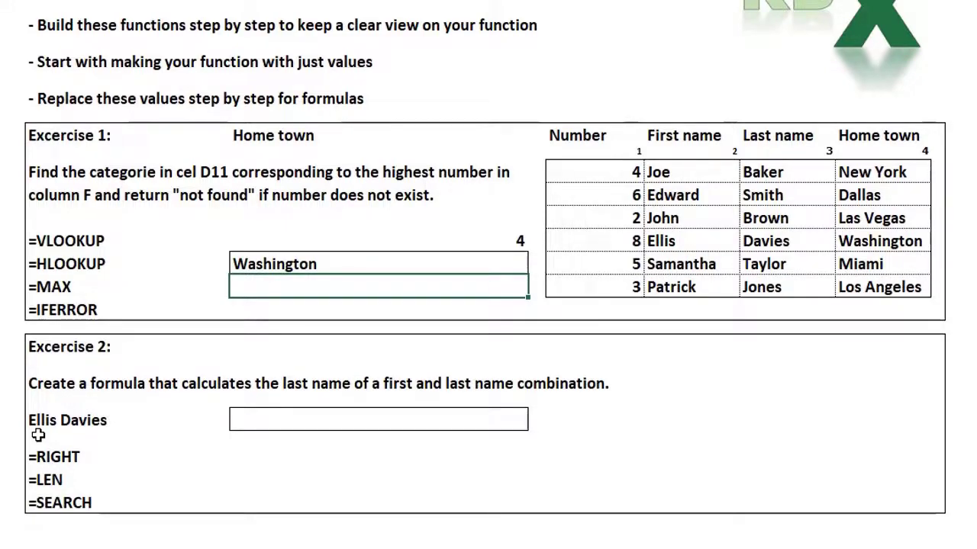
Step: Enter =RIGHT(B25;6) beside the full-name cell to return the last six characters as the last name
left_click(329, 418)
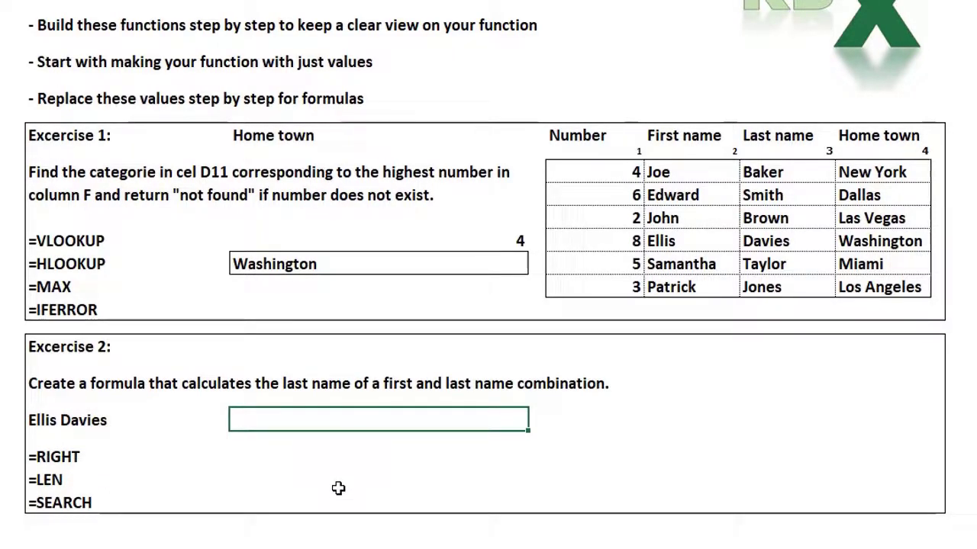
type("=RIGHT")
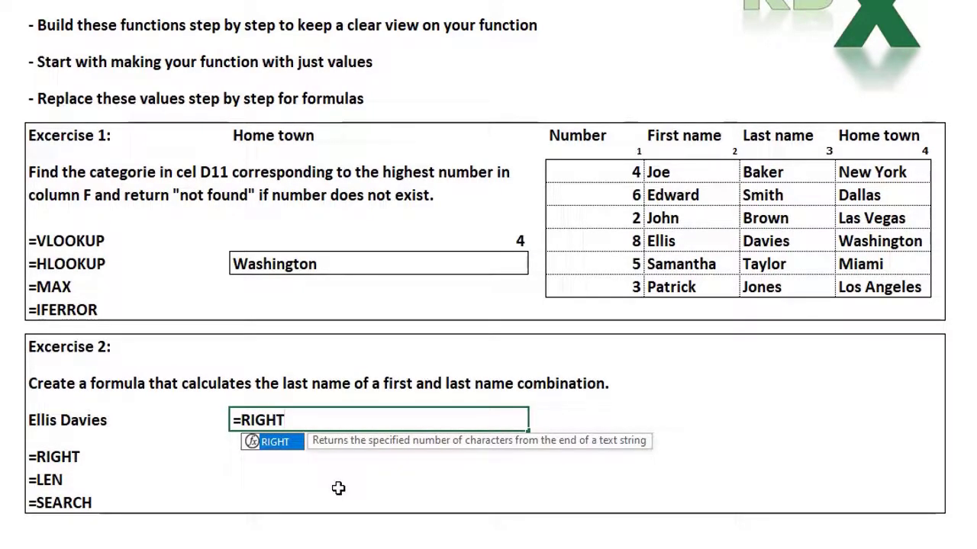
type("(")
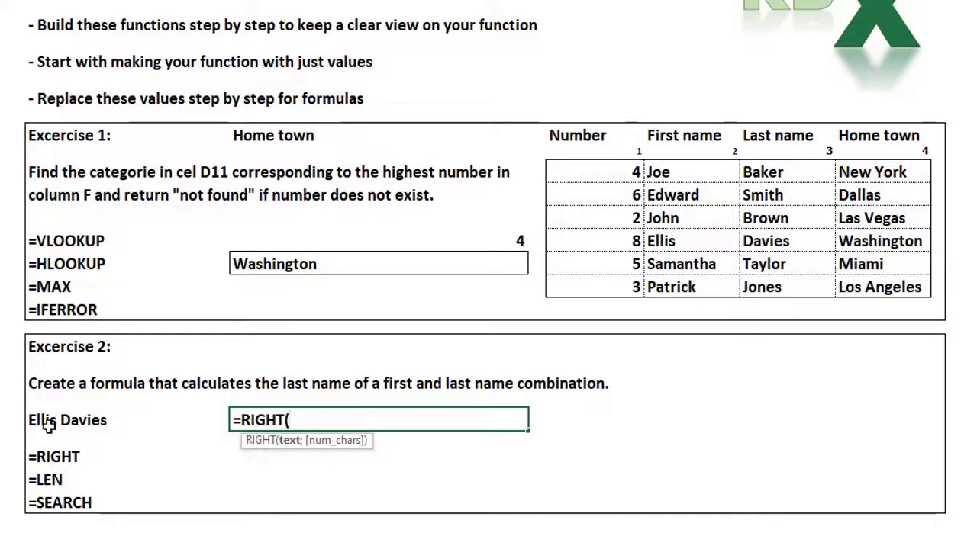
left_click(48, 418)
type(";")
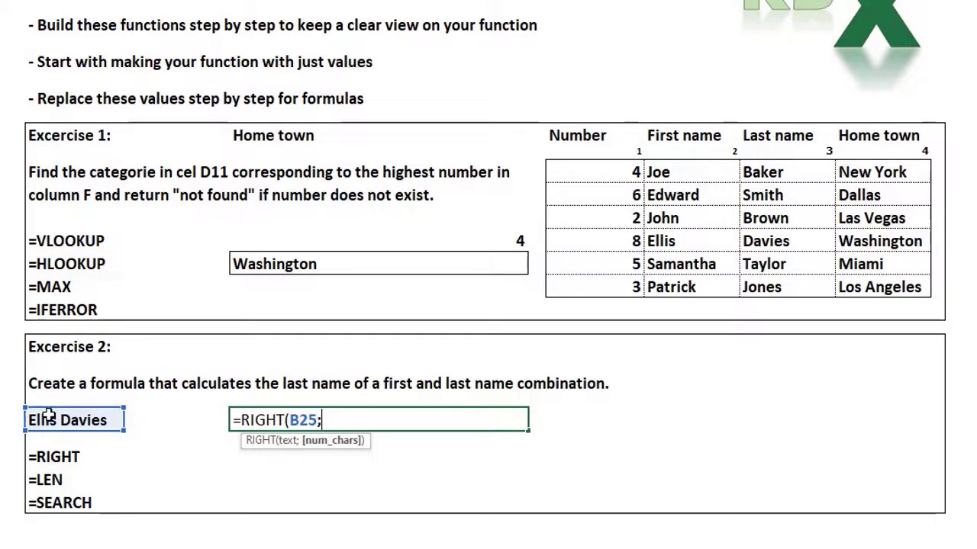
type("6)")
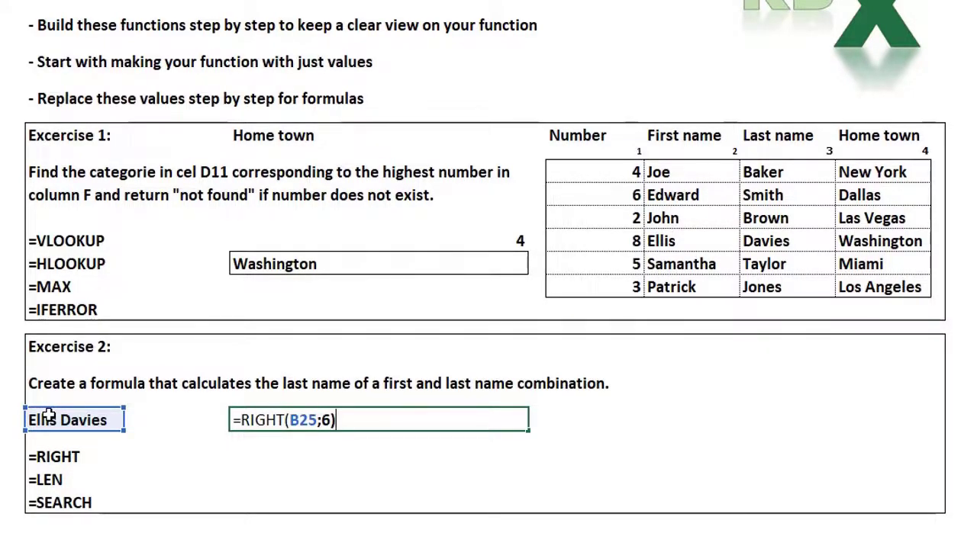
key("Return")
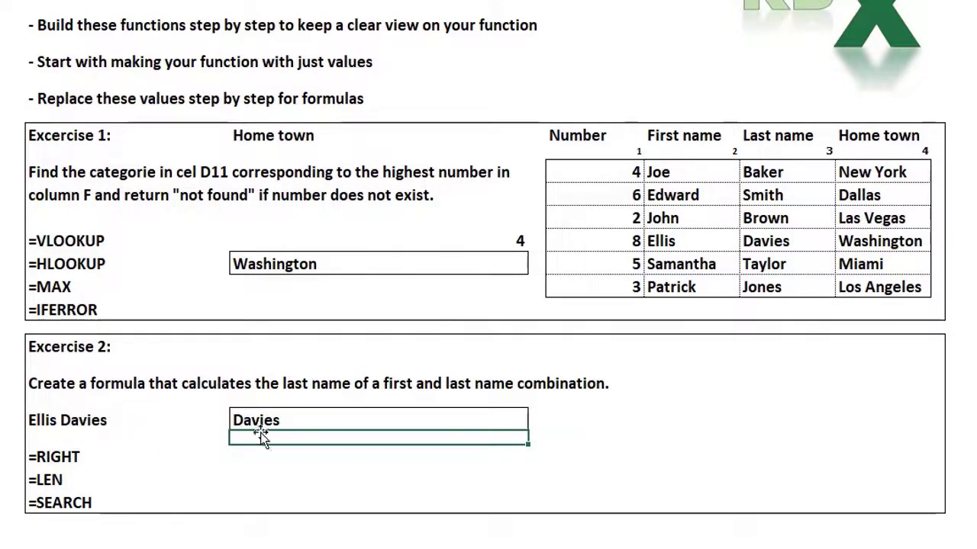
key("Up")
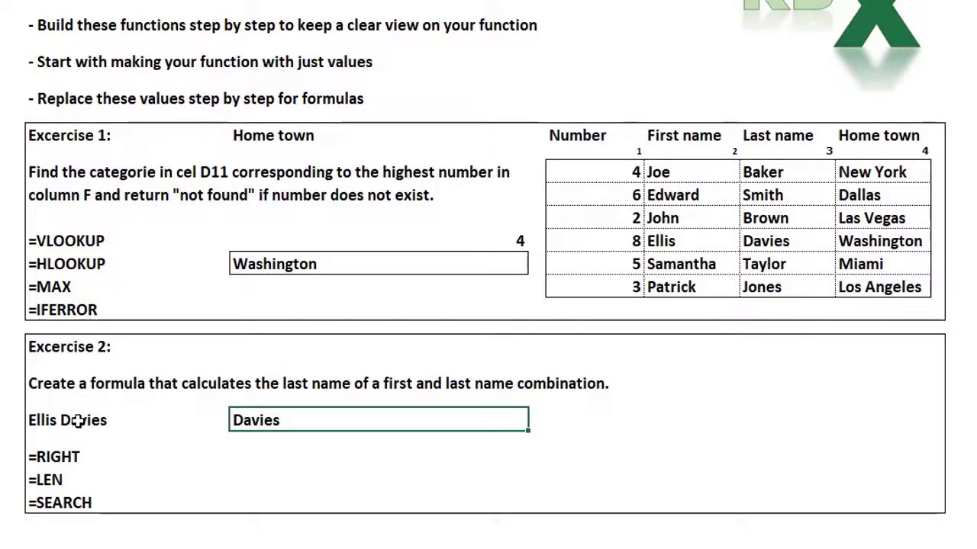
left_click(263, 455)
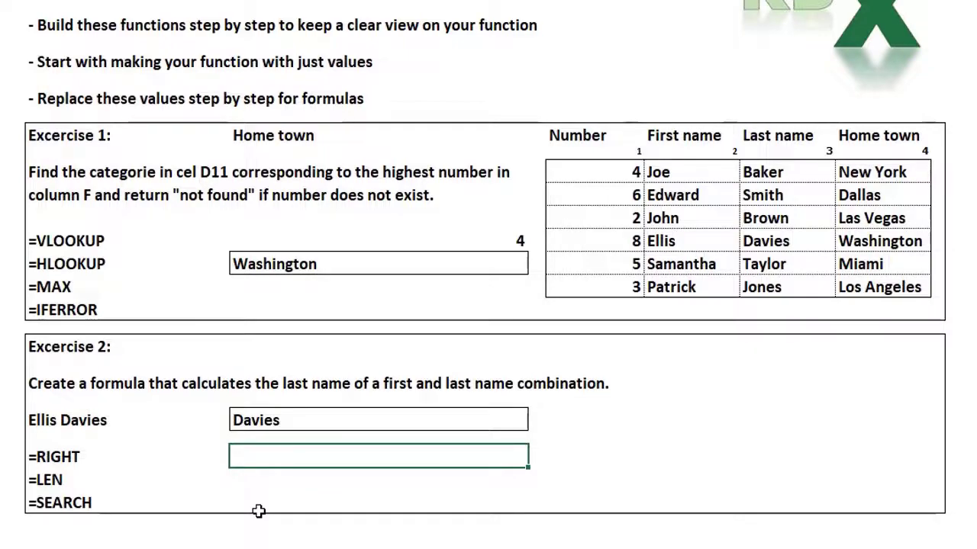
Step: Enter LEN(B25) in the =RIGHT row helper cell, giving a name length of 12
type("LEN(")
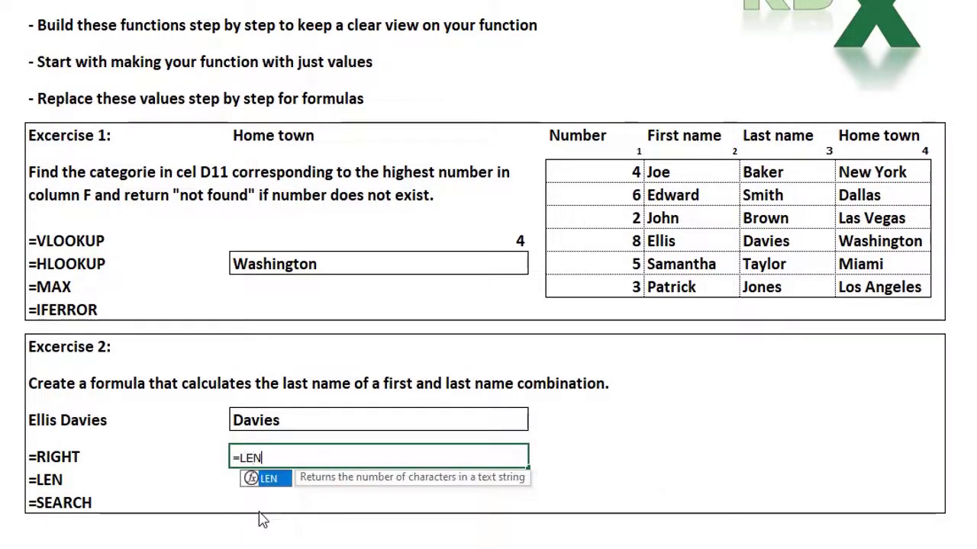
left_click(98, 420)
type(")")
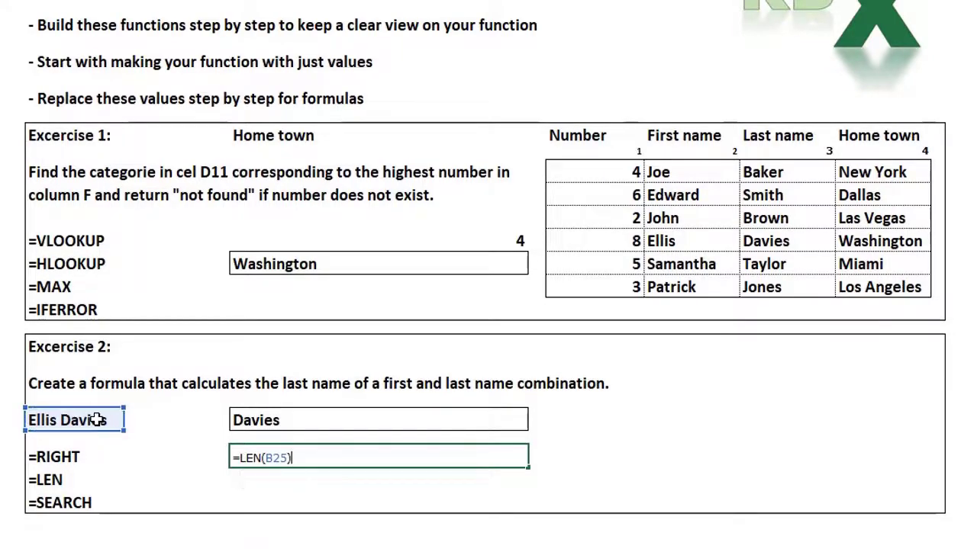
key("Return")
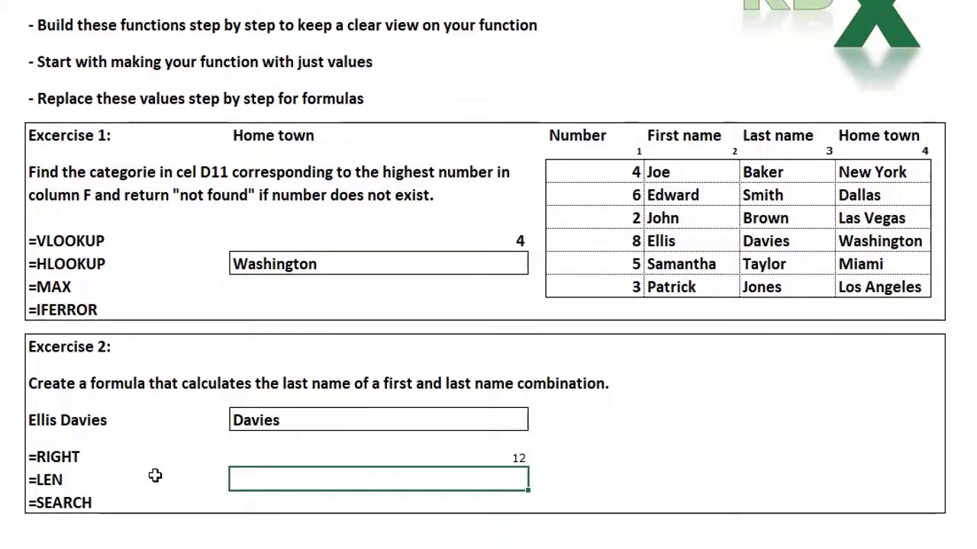
Step: Enter =SEARCH(" ";B25;1) in the next helper cell, giving the space position 6
type("=SEARCH(")
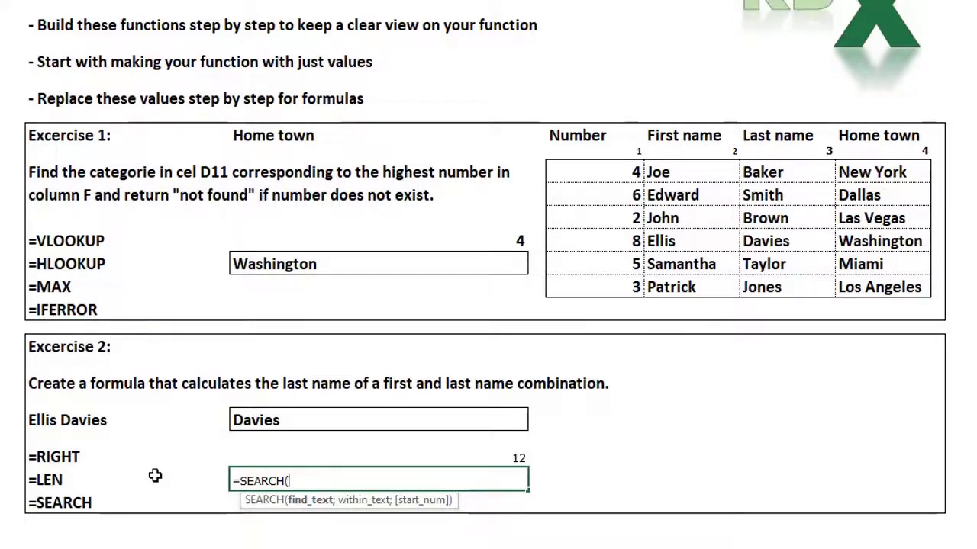
type("\" \";")
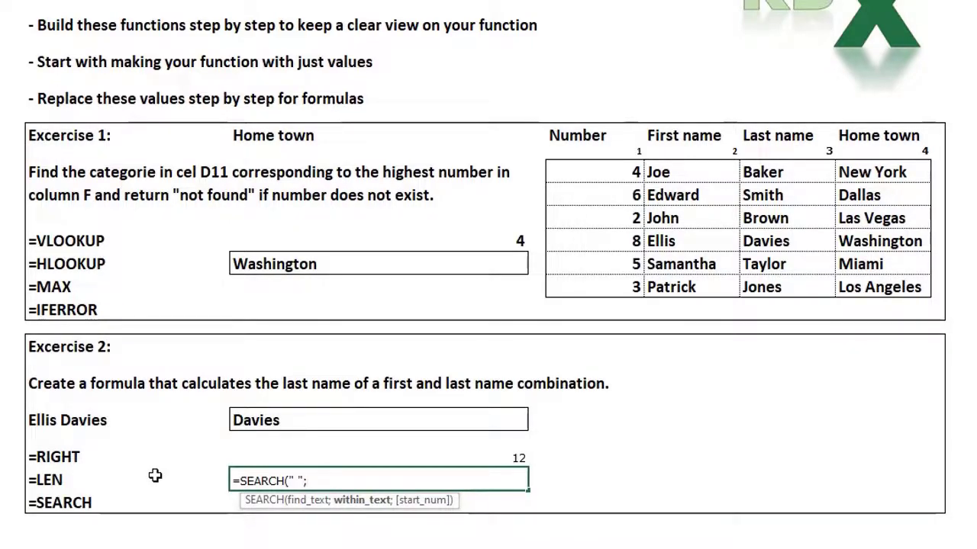
left_click(81, 425)
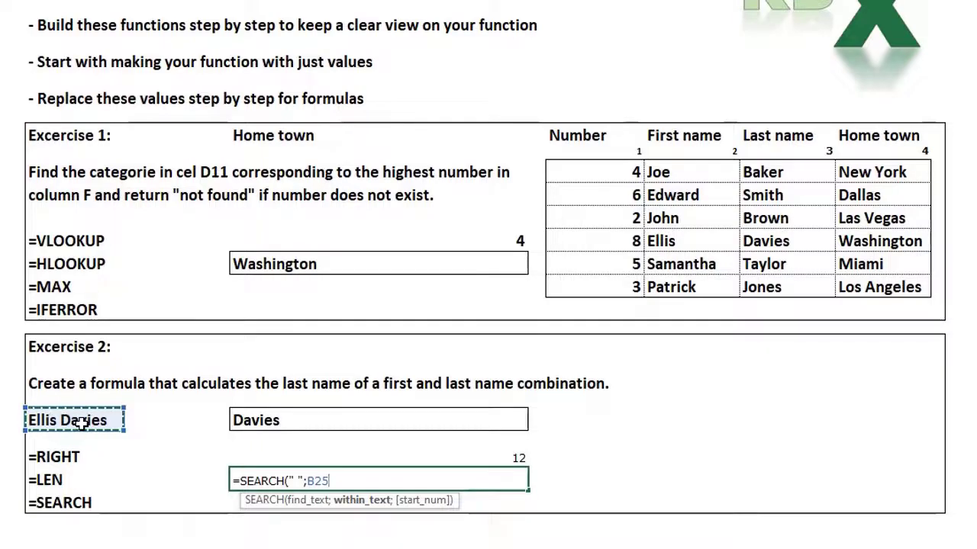
type(";1")
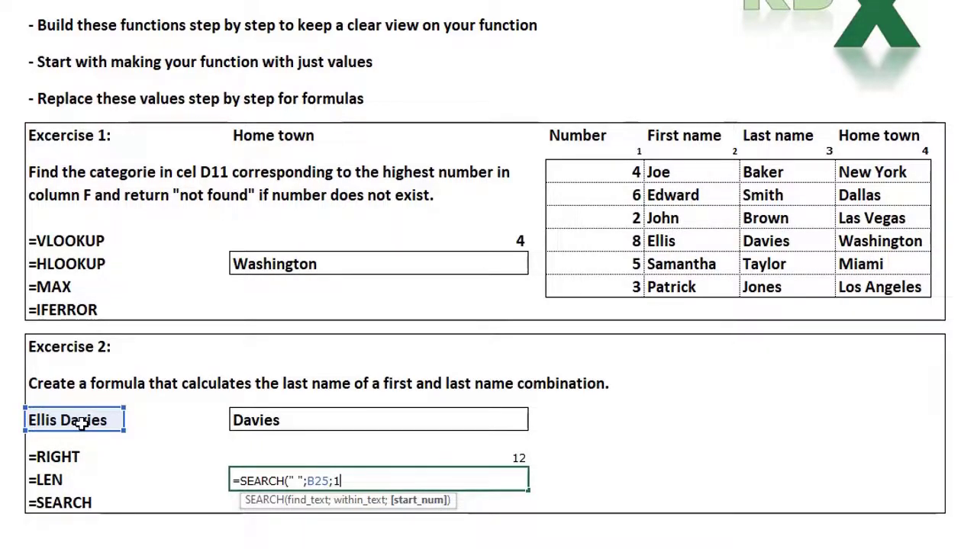
type(")")
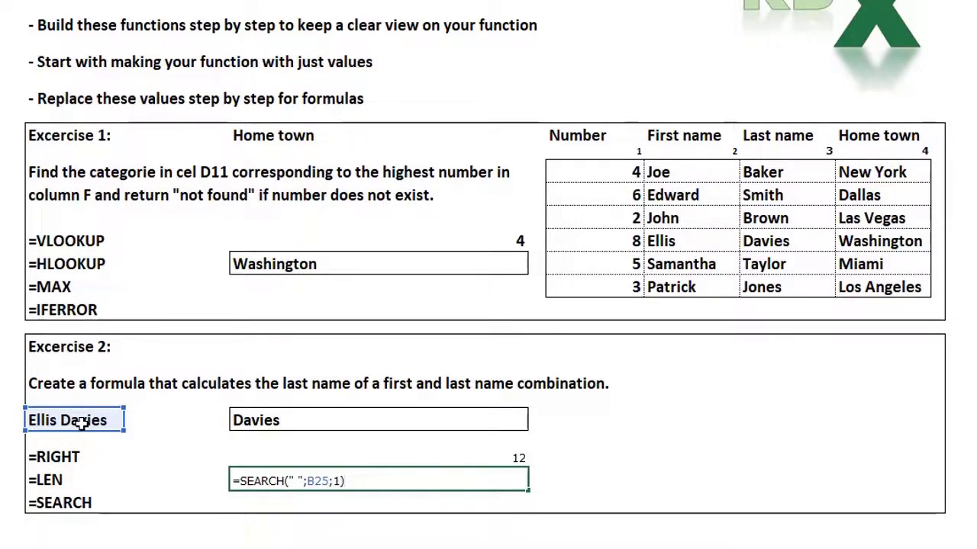
key("Return")
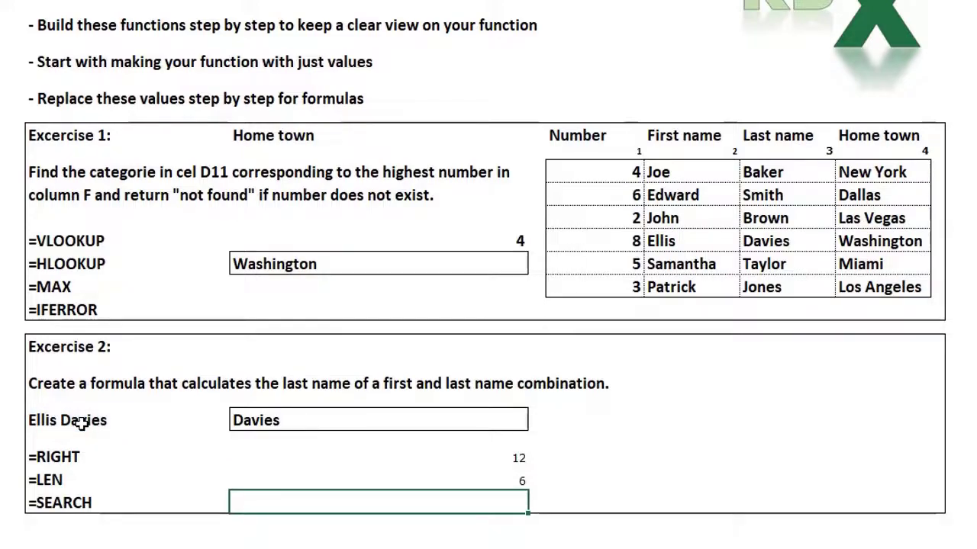
Step: Enter =12-6 in the =SEARCH row helper cell to get a last-name length of 6
left_click(507, 477)
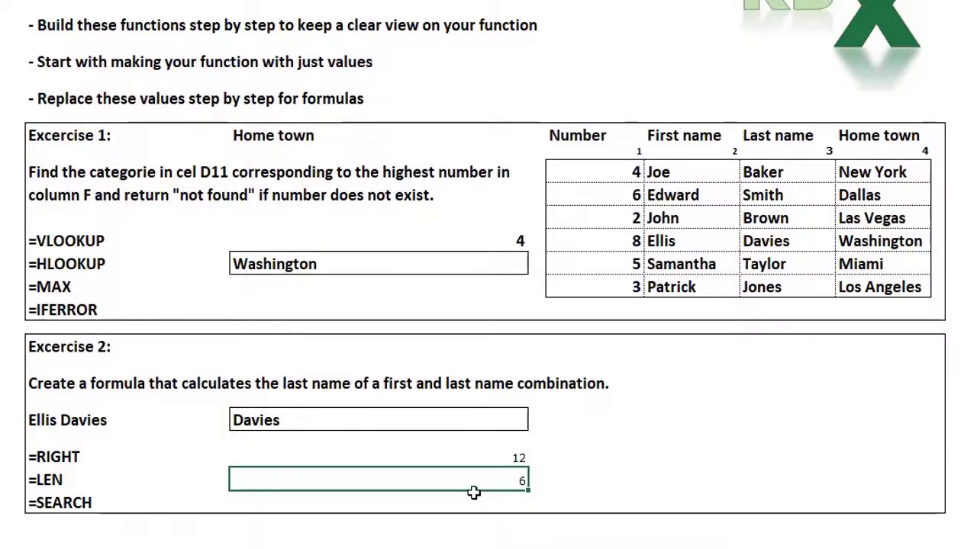
left_click(489, 499)
left_click(491, 458)
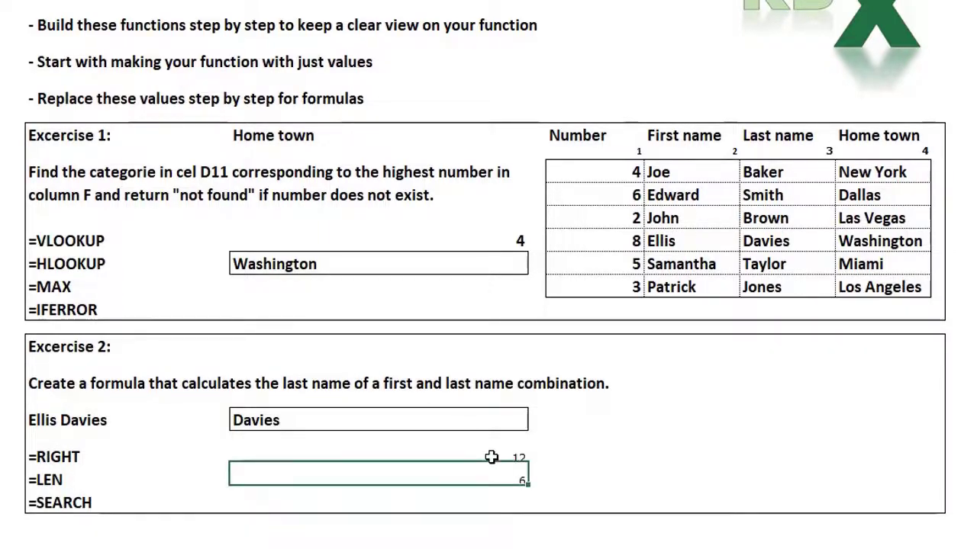
left_click(508, 494)
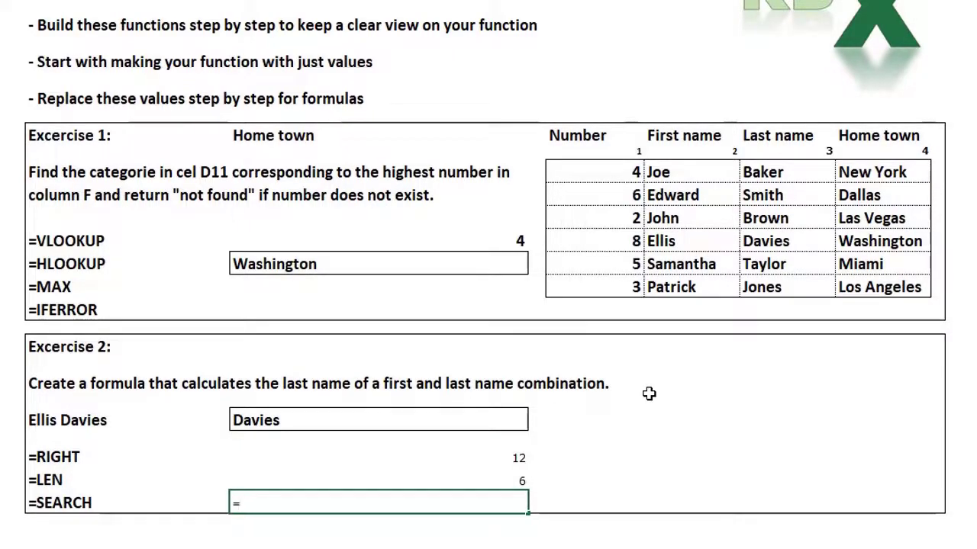
type("=12-6")
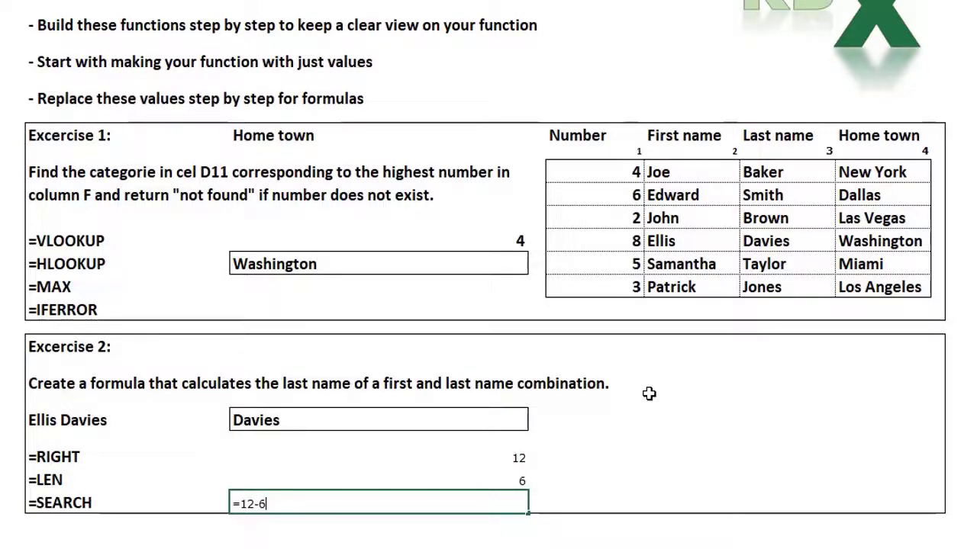
key("Return")
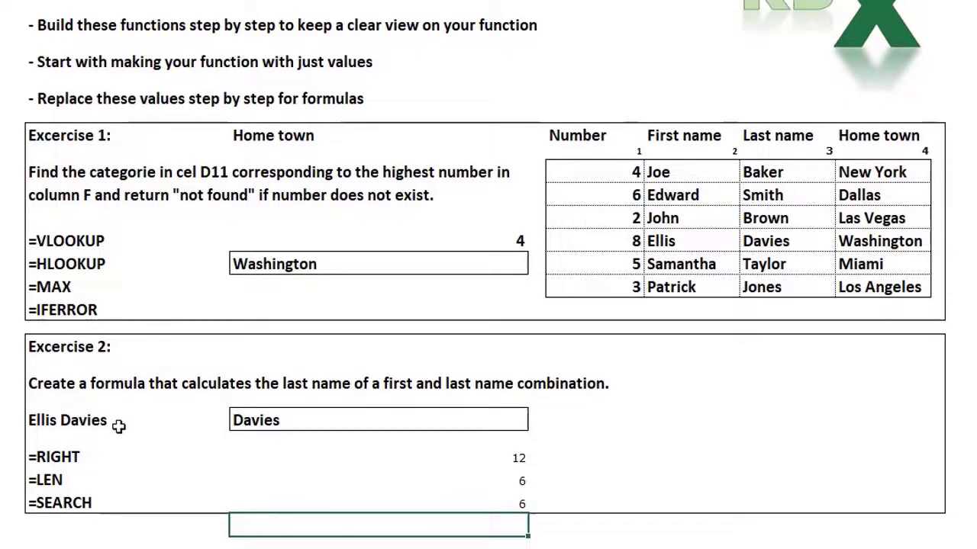
Step: Replace the 12 in the =12-6 helper formula with LEN(B25), giving =LEN(B25)-6
left_click(492, 502)
left_click(492, 456)
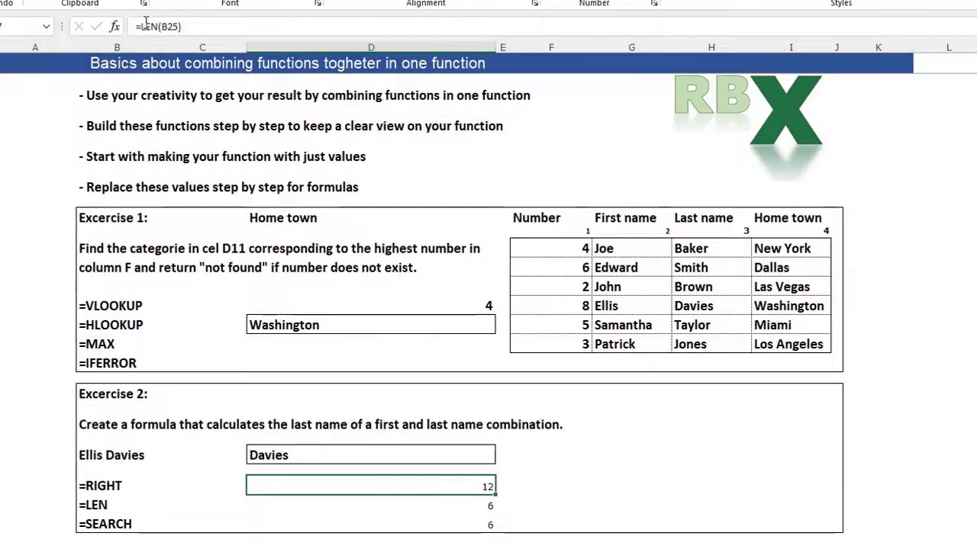
left_click_drag(137, 26, 192, 26)
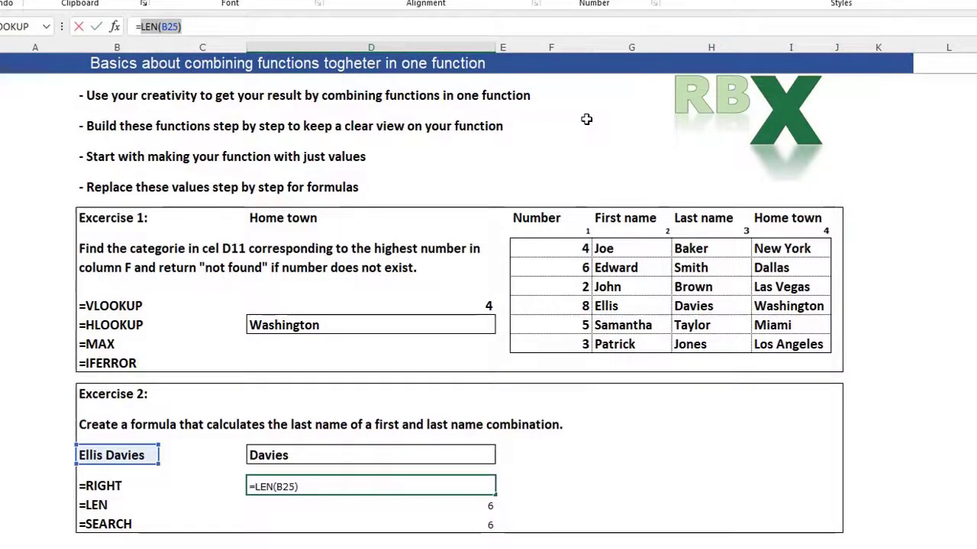
key("Escape")
left_click(437, 523)
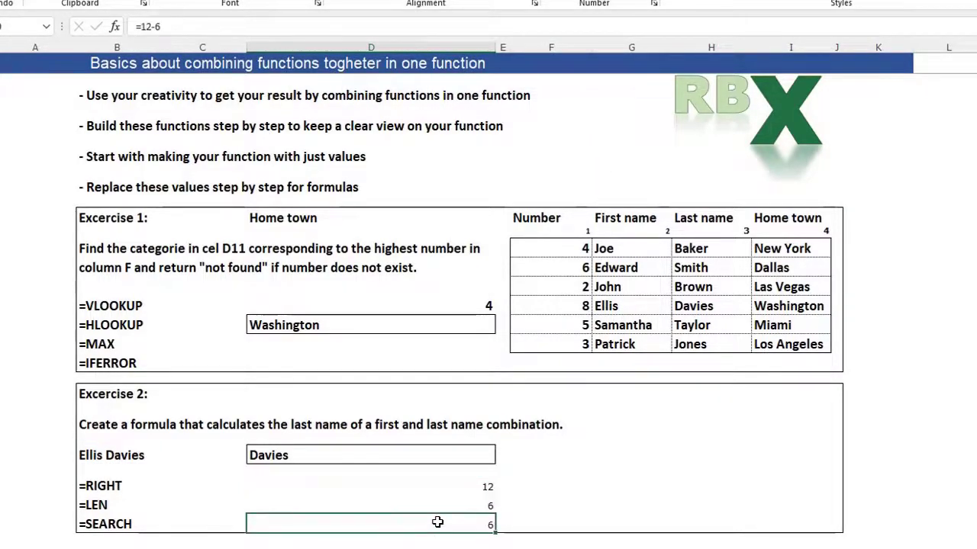
left_click(142, 26)
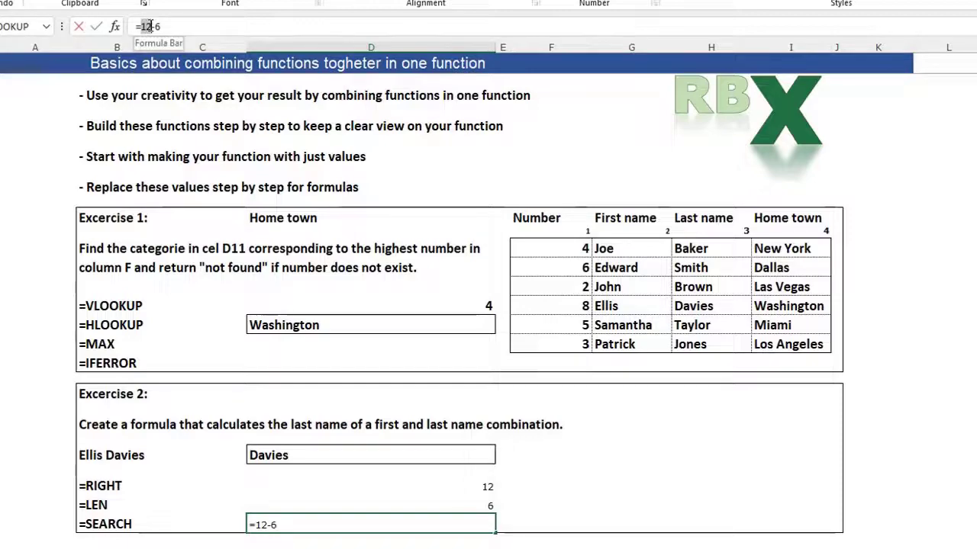
type("LEN(B25)")
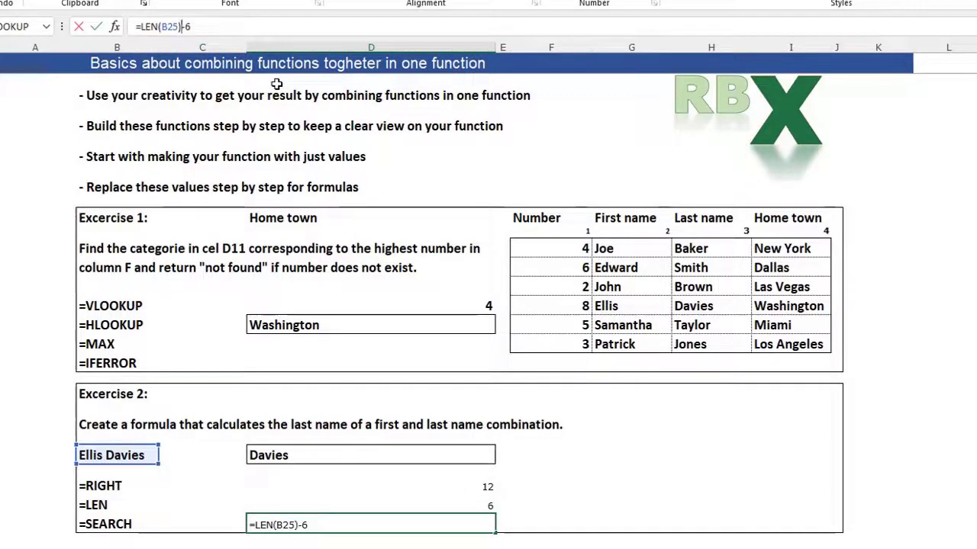
key("Return")
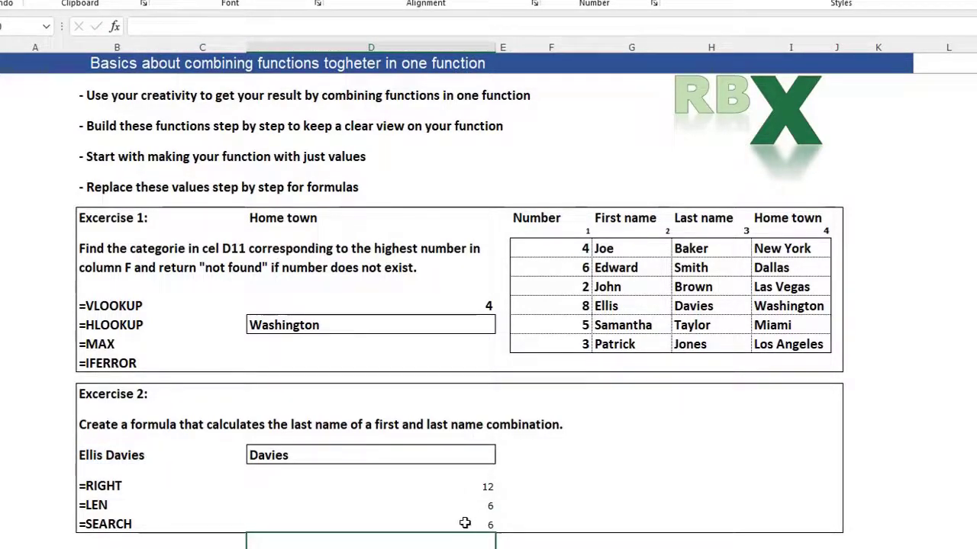
Step: Replace the 6 with SEARCH(" ";B25;1), making =LEN(B25)-SEARCH(" ";B25;1), still returning 6
left_click(461, 506)
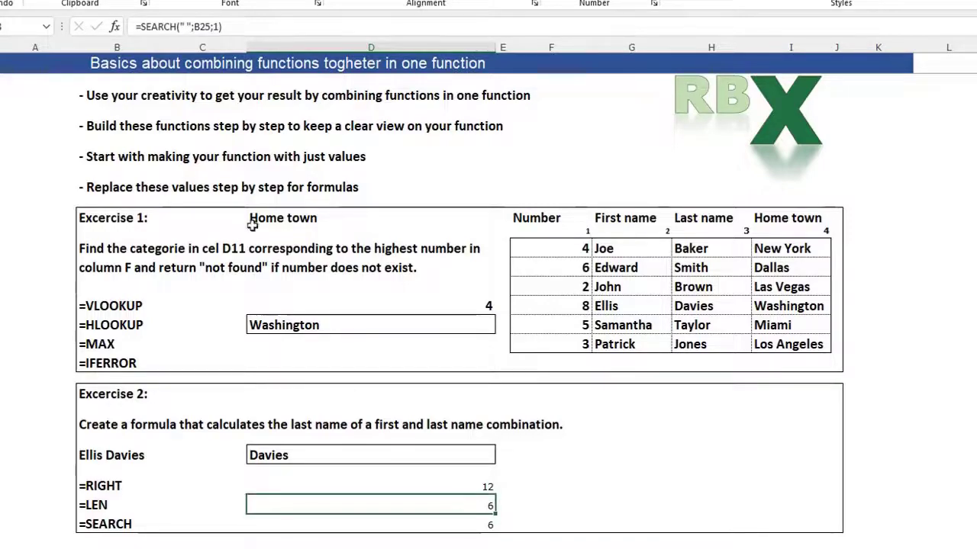
left_click_drag(141, 26, 223, 26)
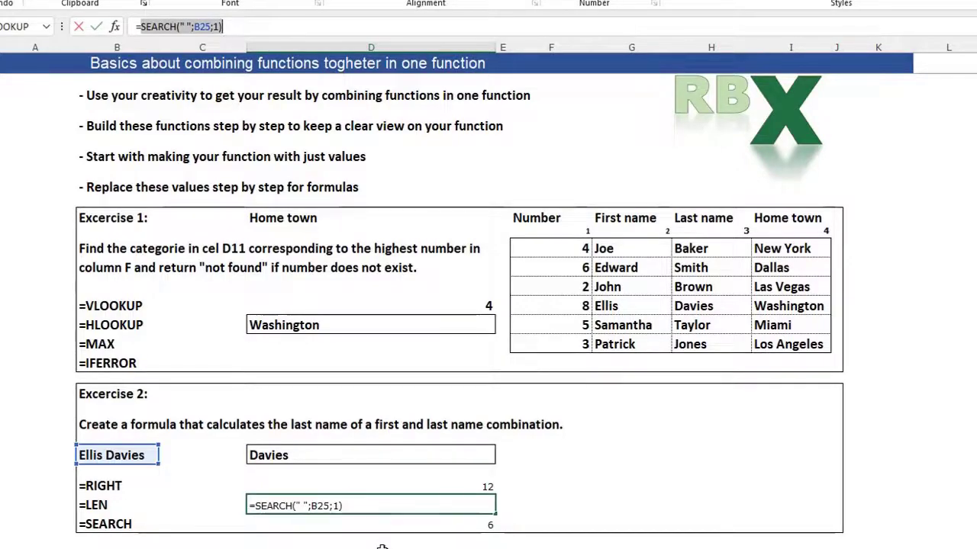
key("ctrl+Return")
left_click(392, 525)
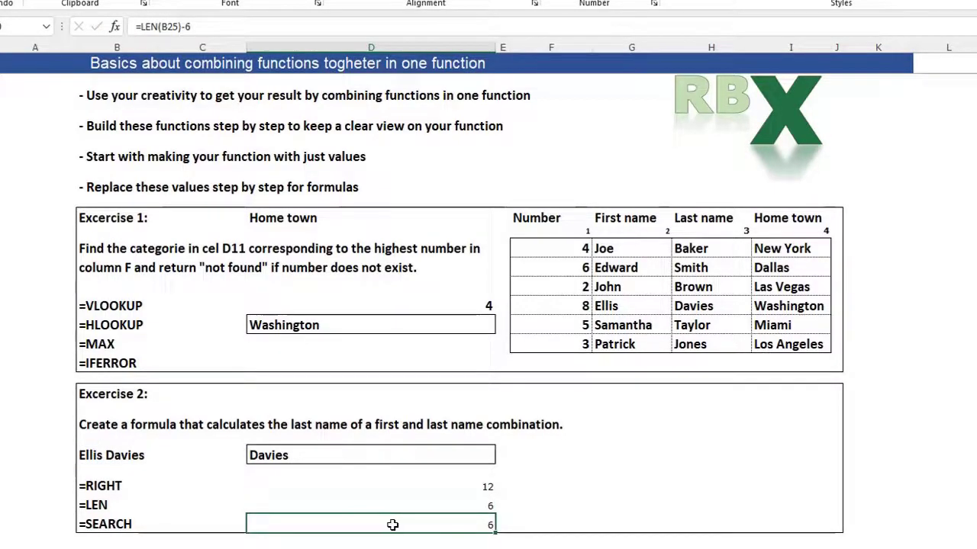
left_click(191, 27)
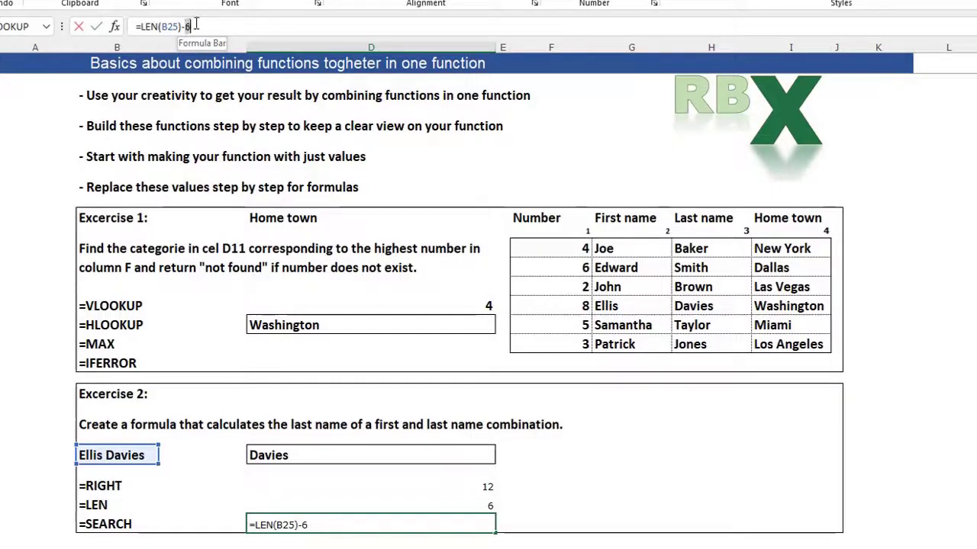
type("SEARCH(\" \";B25;1)")
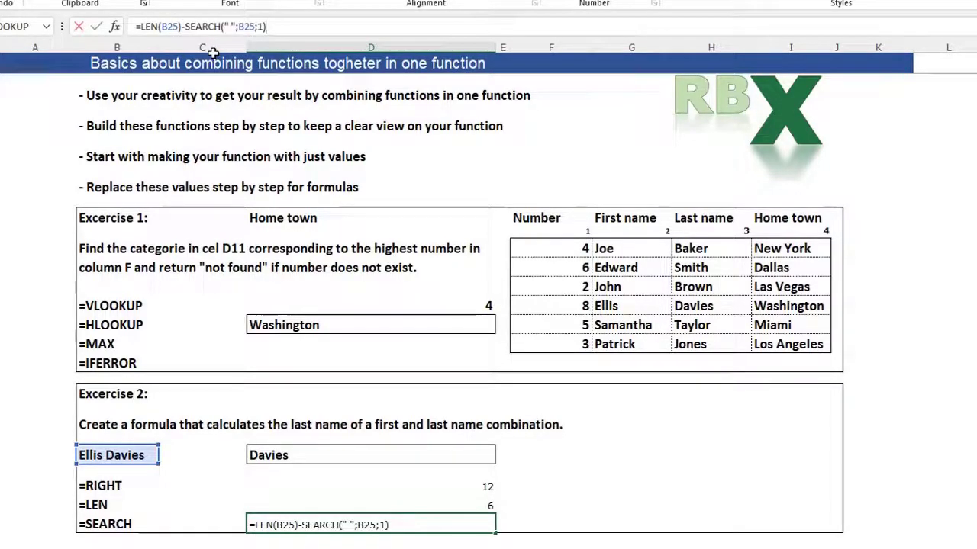
key("ctrl+Return")
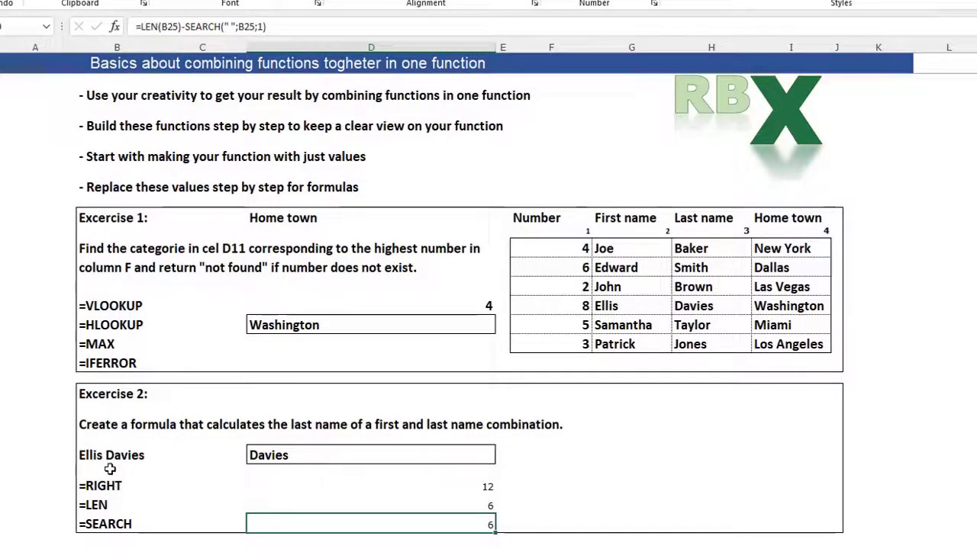
Step: Inspect the fixed 6 argument in the =RIGHT(B25;6) answer cell, leaving it unchanged
left_click(274, 455)
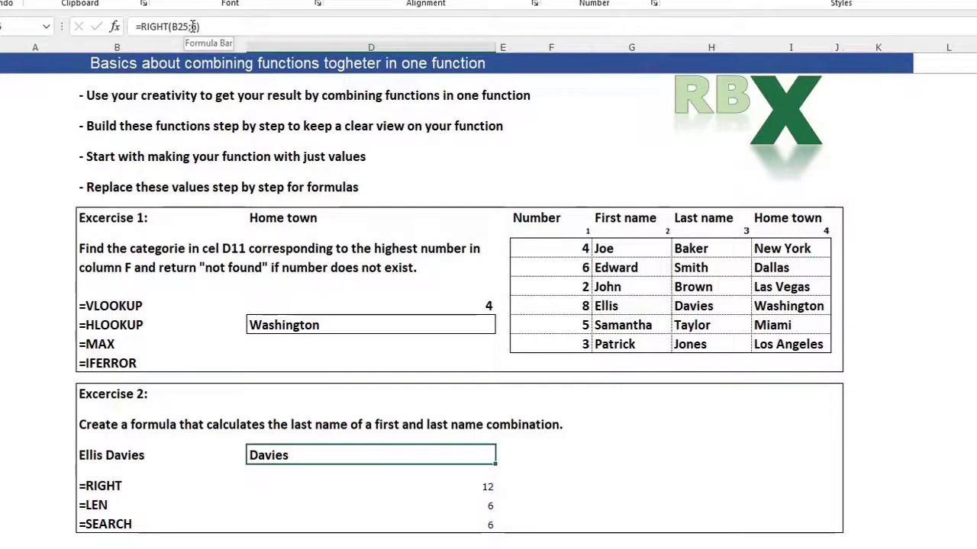
left_click(192, 26)
double_click(193, 26)
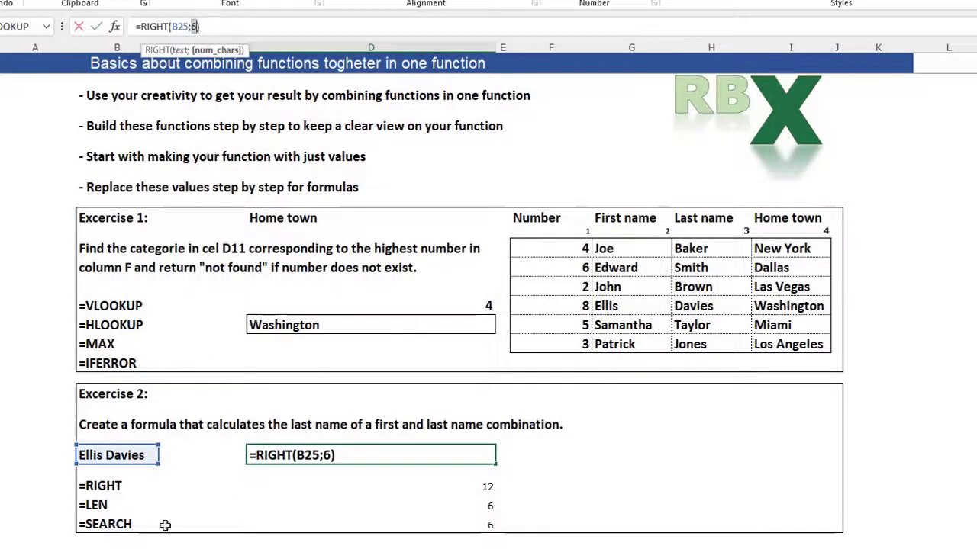
key("Return")
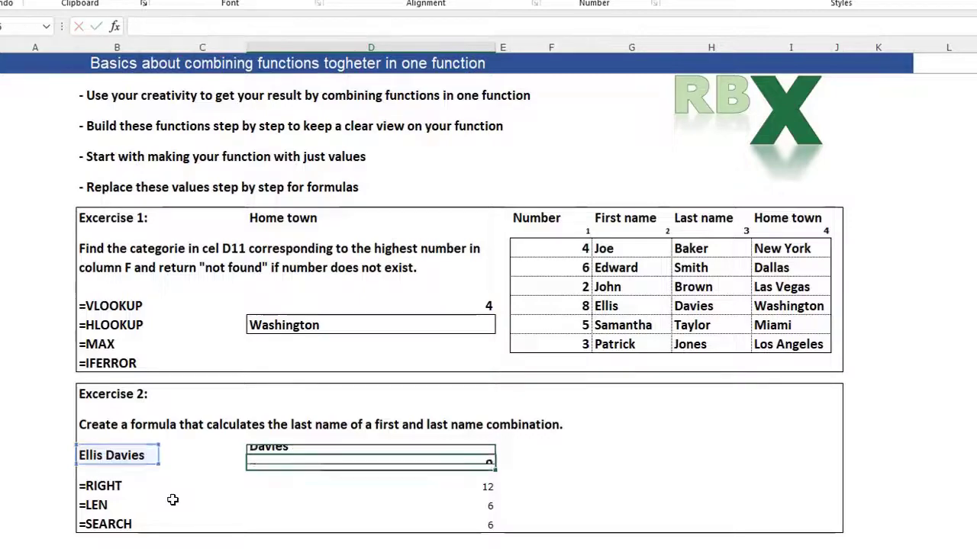
Step: Swap the 6 in =RIGHT(B25;6) for LEN(B25)-SEARCH(" ";B25;1) so the last name is extracted dynamically
left_click(486, 526)
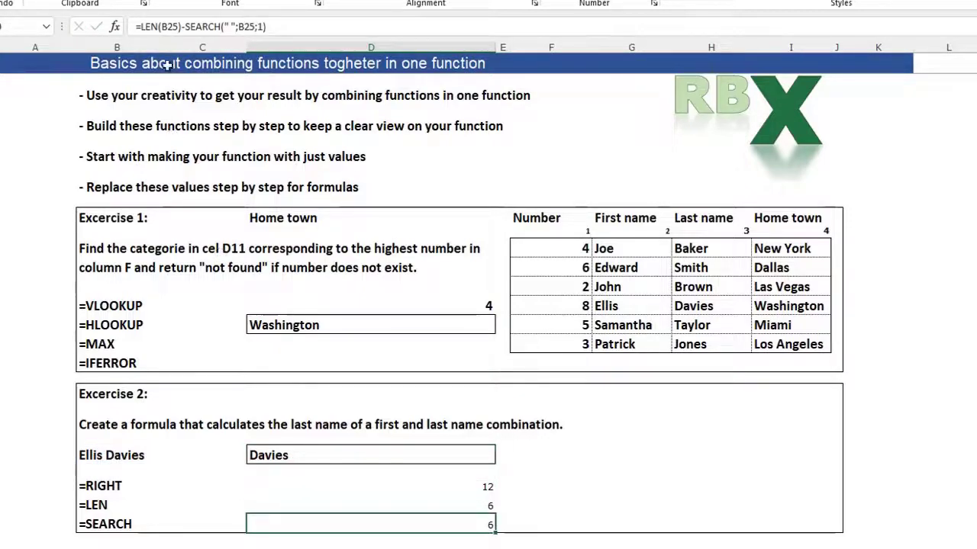
left_click_drag(139, 27, 324, 30)
key("ctrl+c")
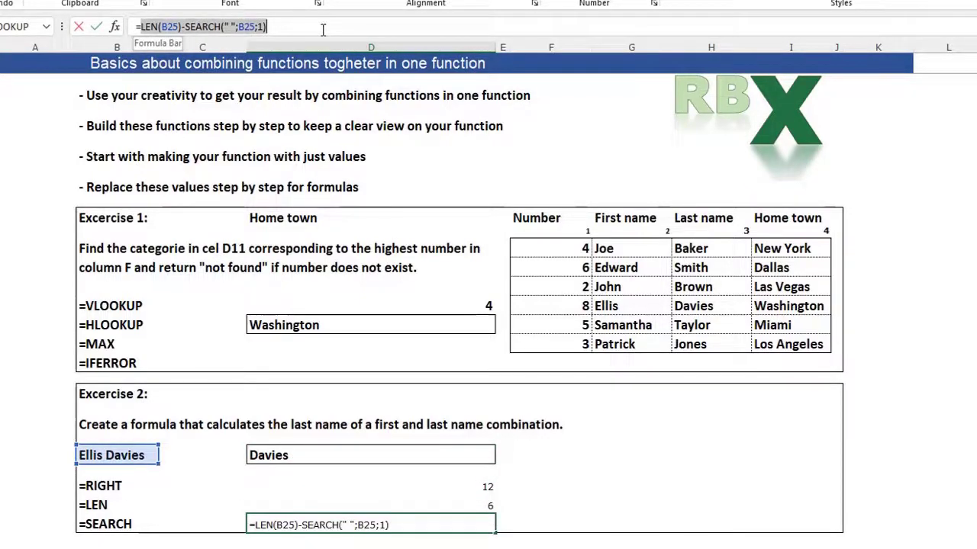
key("Escape")
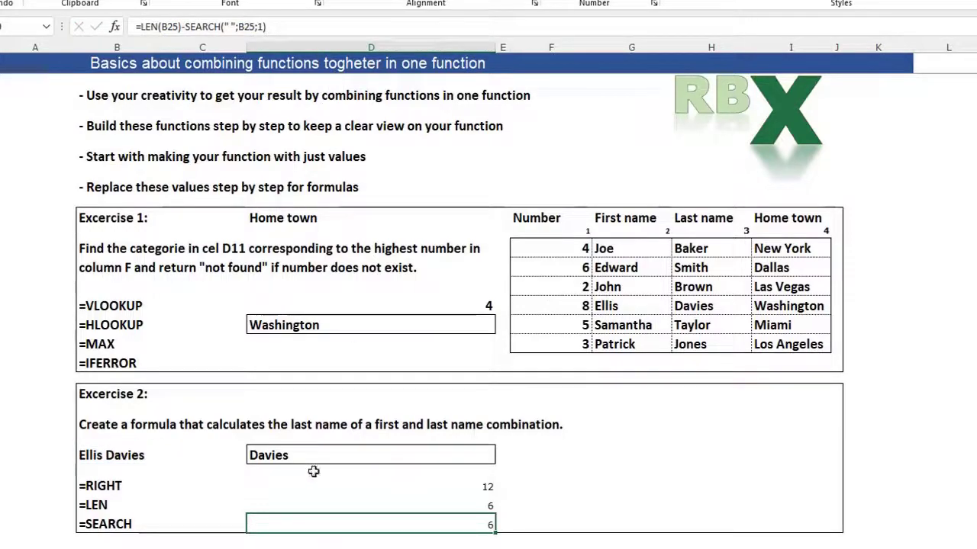
left_click(311, 456)
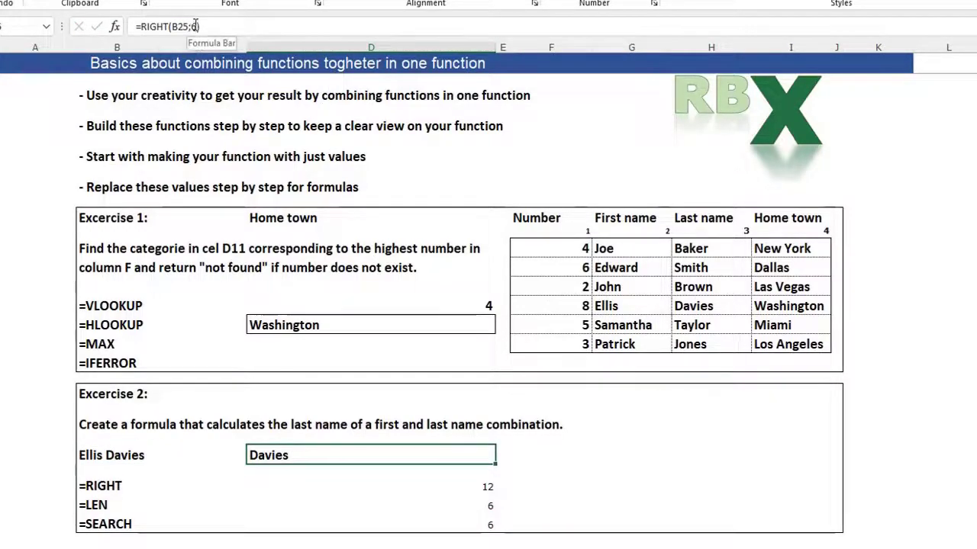
left_click(196, 26)
double_click(193, 26)
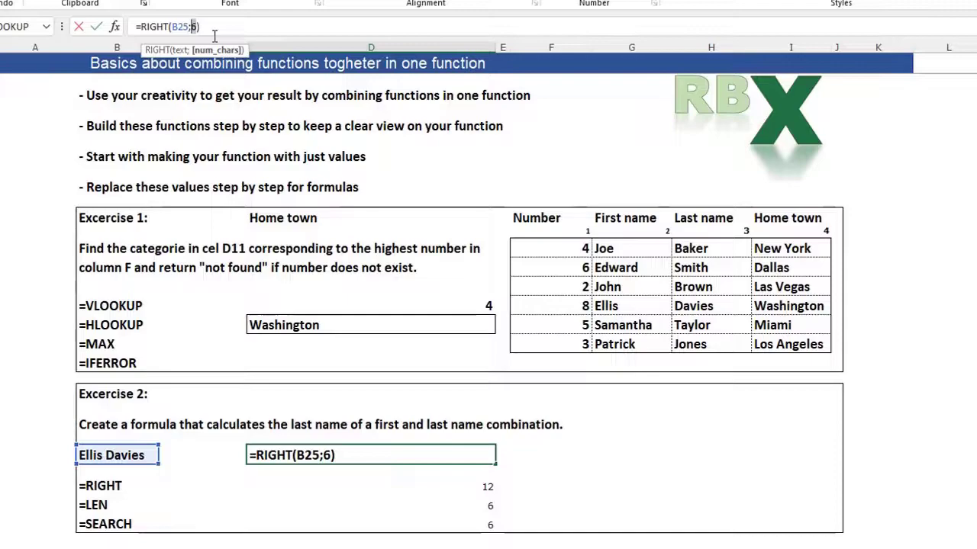
key("ctrl+v")
key("Return")
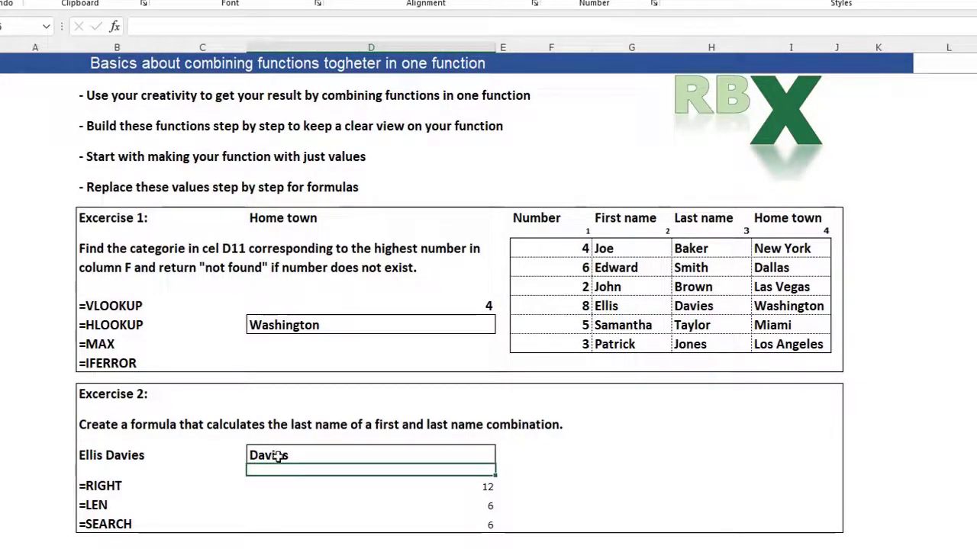
left_click(95, 452)
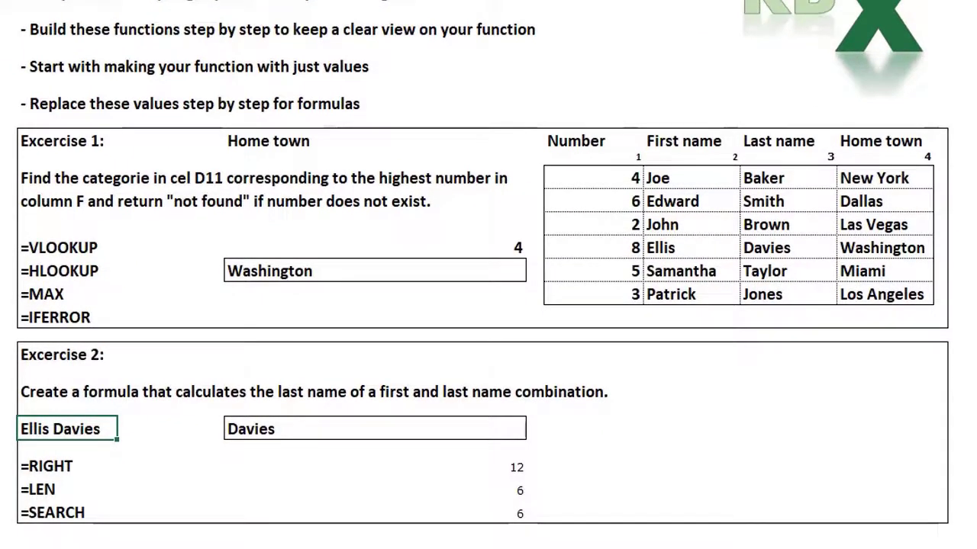
Step: Overwrite the full name in B25 with a new first and last name, confirming the answer shows its last name
key("ctrl+b")
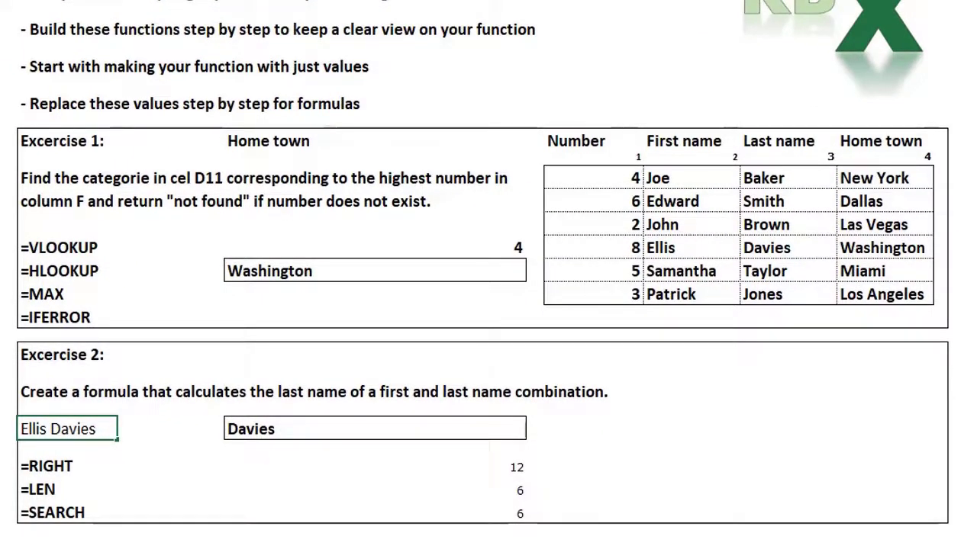
key("Return")
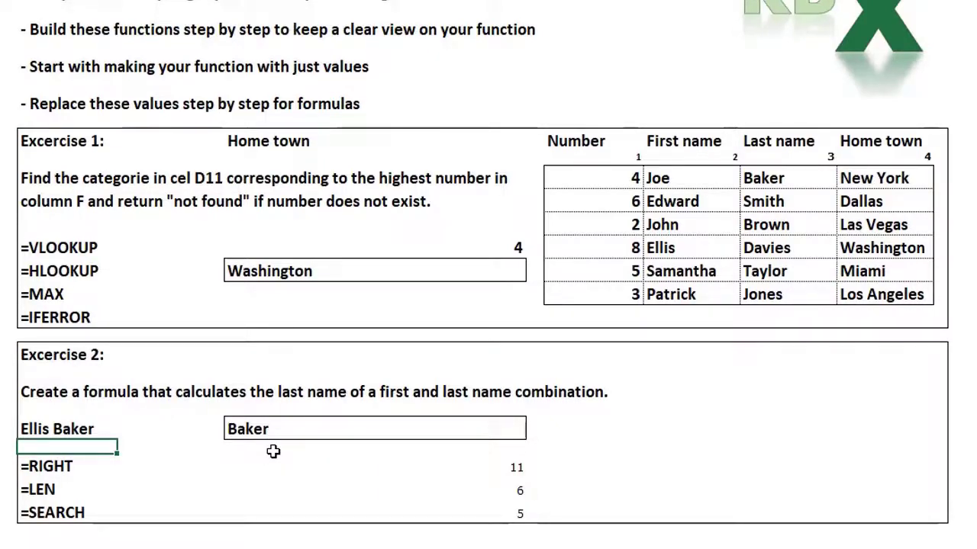
left_click(103, 429)
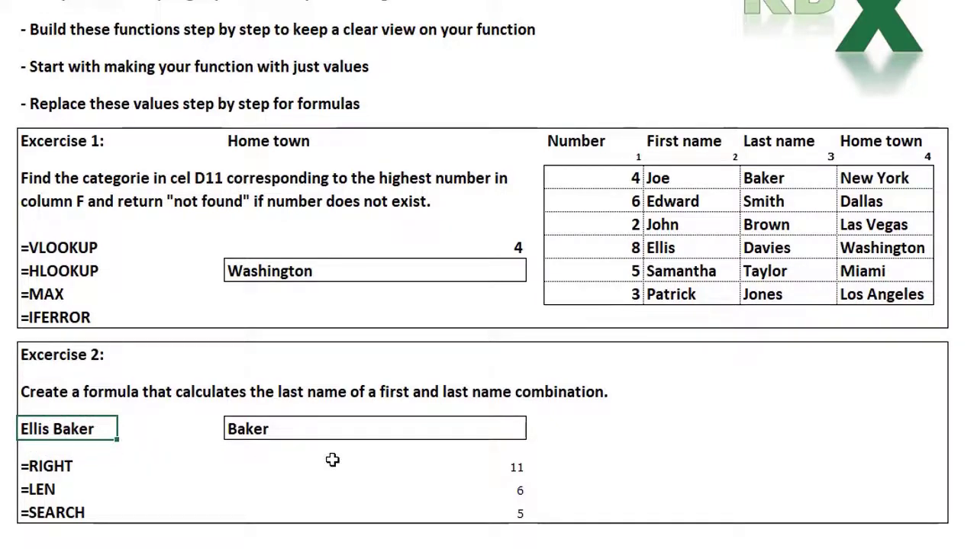